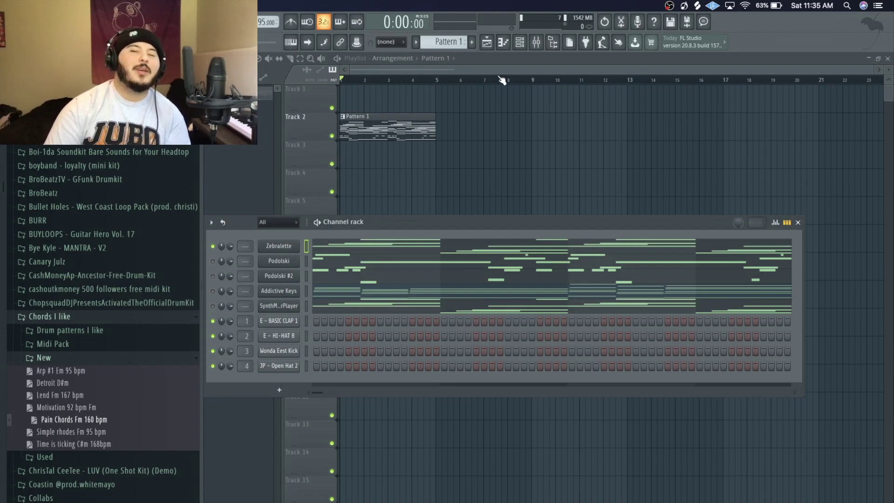
Step: Open the Zebralette synth and play the pattern to hear its HS Amy preset
{"action": "left_click", "coordinate": [293, 246]}
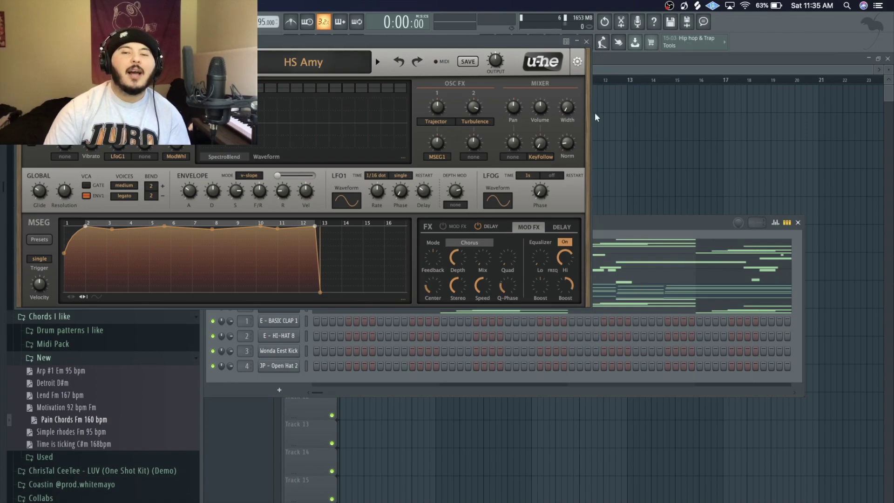
{"action": "left_click", "coordinate": [586, 40]}
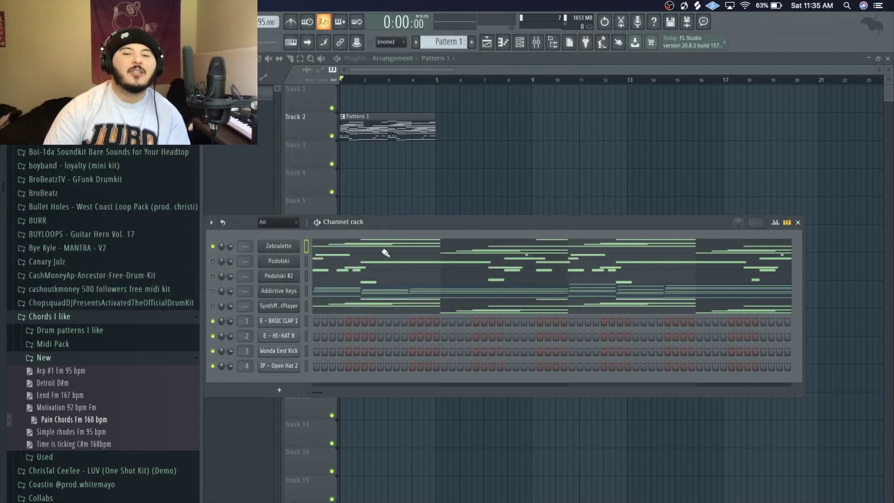
{"action": "left_click", "coordinate": [289, 249]}
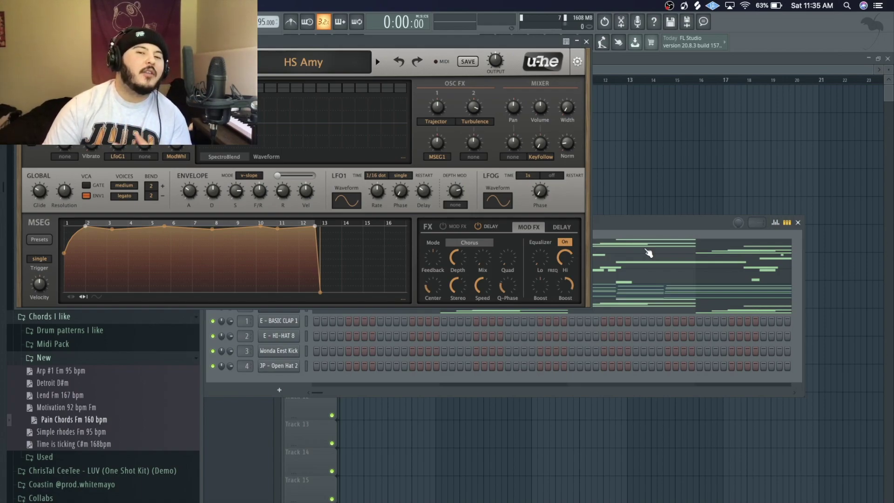
{"action": "key", "text": "space"}
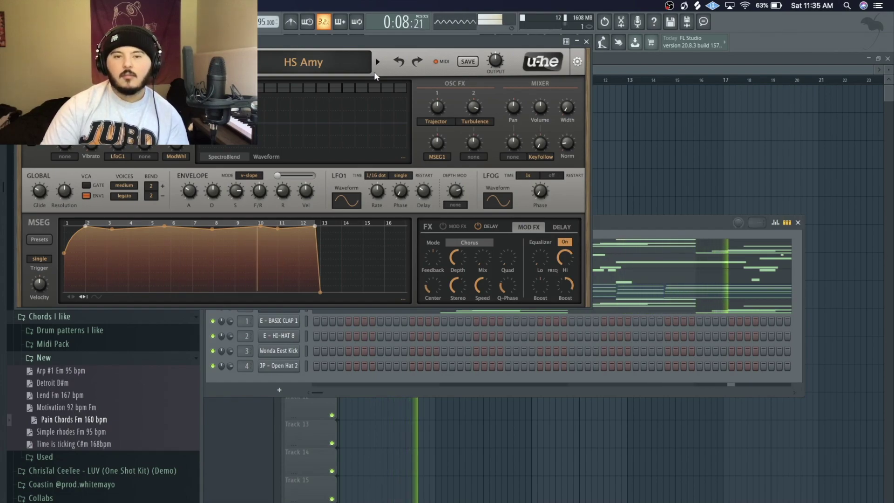
{"action": "key", "text": "space"}
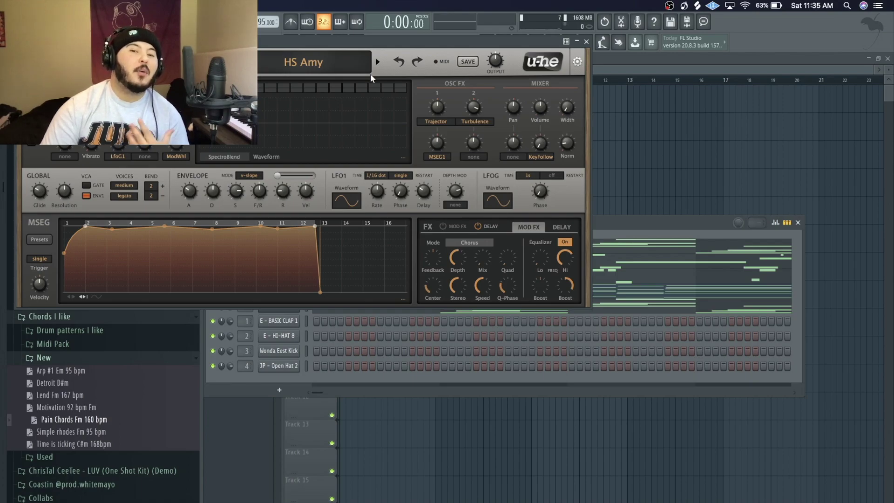
Step: Audition the next two Zebralette presets, HS Atlantic Swell and HS Bellette, by playing the pattern with each
{"action": "left_click", "coordinate": [377, 63]}
{"action": "key", "text": "space"}
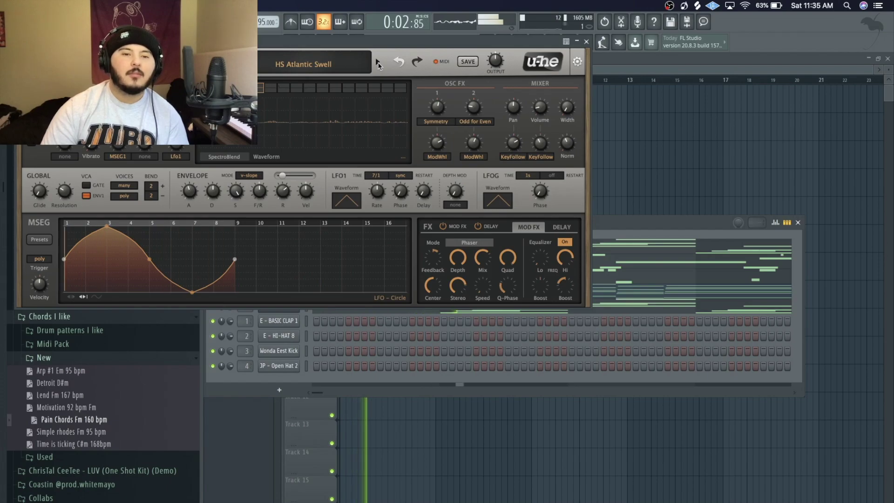
{"action": "key", "text": "space"}
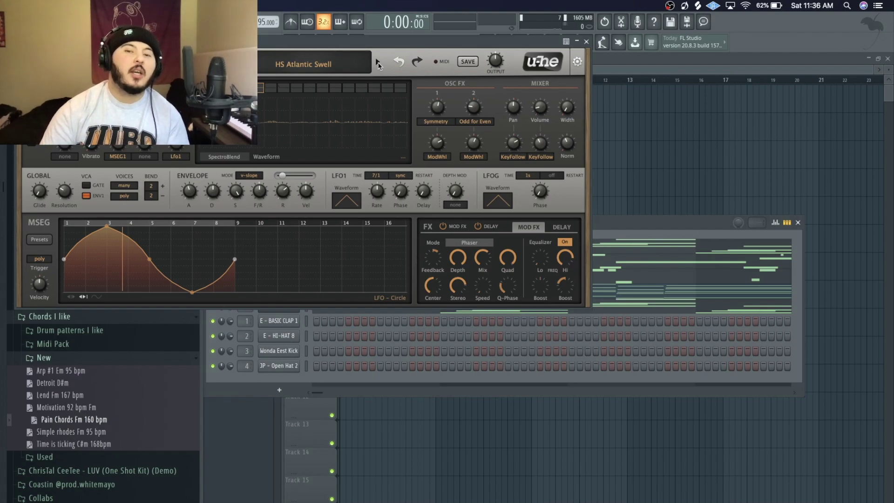
{"action": "left_click", "coordinate": [378, 63]}
{"action": "key", "text": "space"}
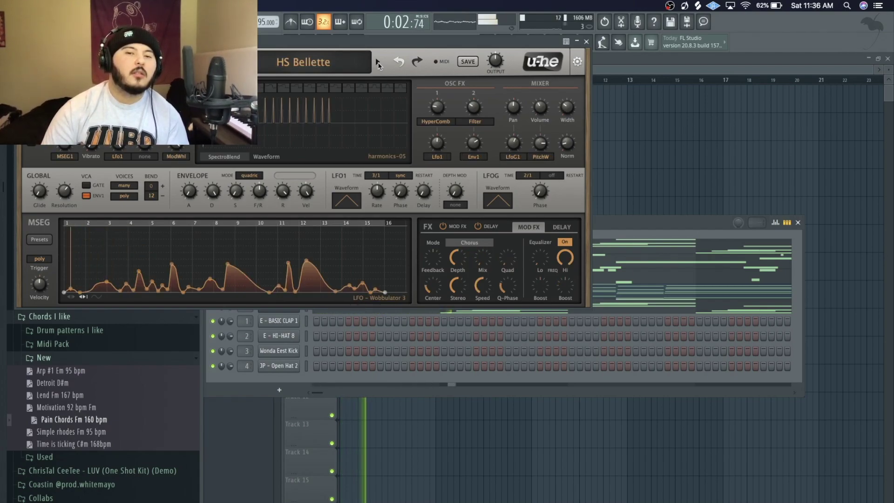
{"action": "key", "text": "space"}
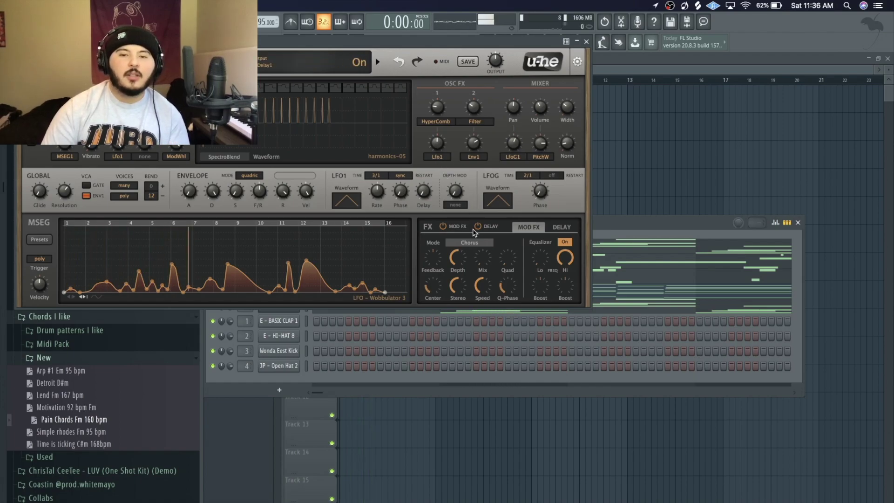
Step: Turn off the Delay and Mod FX on Zebralette's HS Bellette preset while playing the pattern to compare the sound
{"action": "left_click_drag", "start_coordinate": [565, 258], "coordinate": [579, 188]}
{"action": "key", "text": "space"}
{"action": "key", "text": "space"}
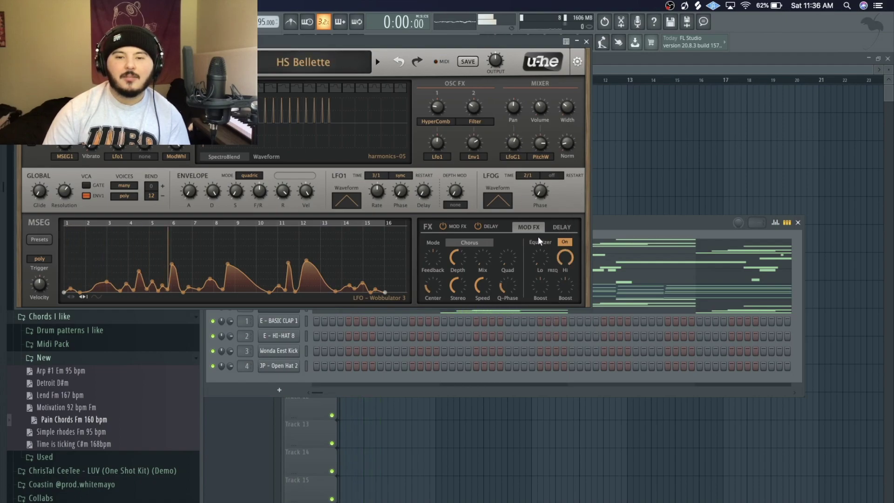
{"action": "left_click", "coordinate": [478, 225]}
{"action": "key", "text": "space"}
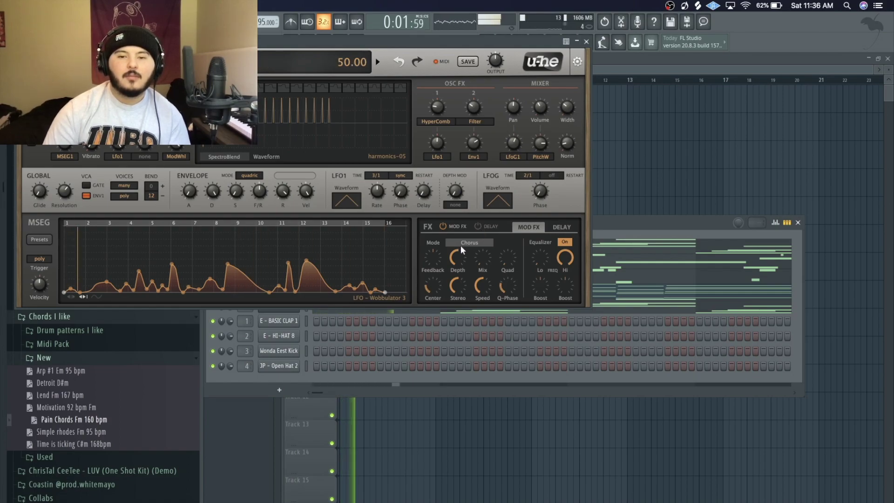
{"action": "left_click", "coordinate": [443, 229]}
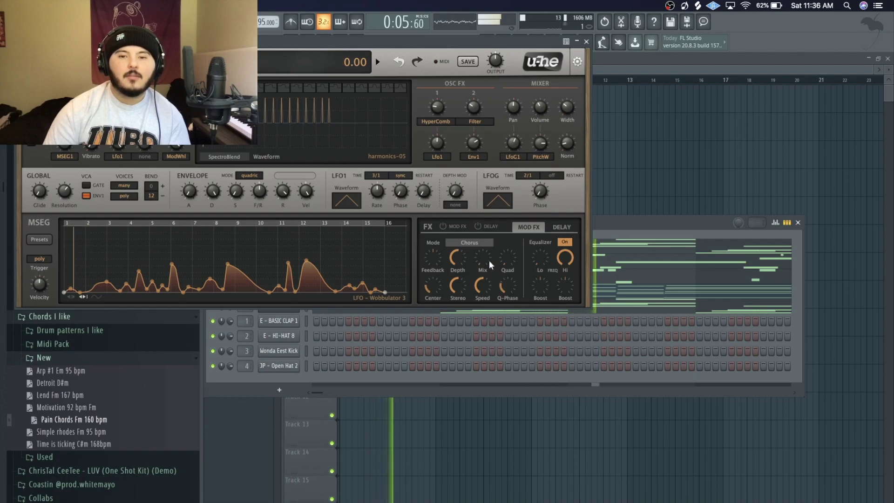
{"action": "key", "text": "space"}
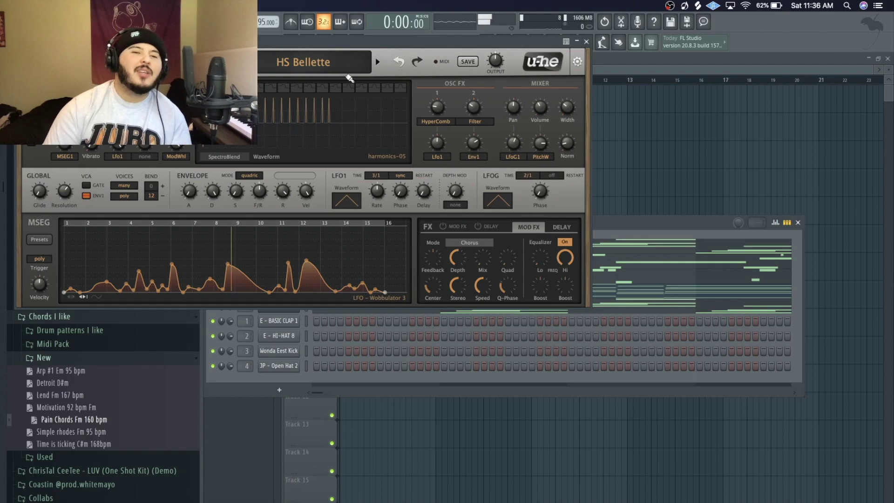
Step: Load the HS Bold As Brass a preset in Zebralette and play the pattern with it
{"action": "left_click", "coordinate": [377, 62]}
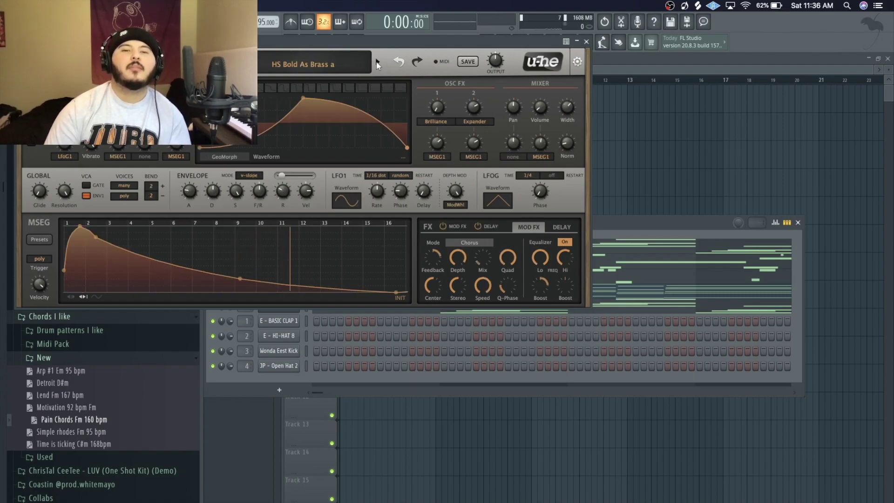
{"action": "key", "text": "space"}
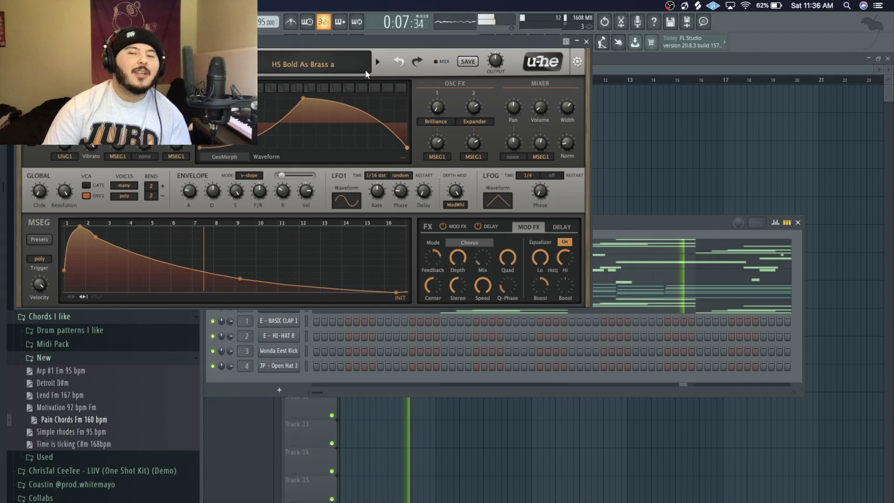
{"action": "key", "text": "space"}
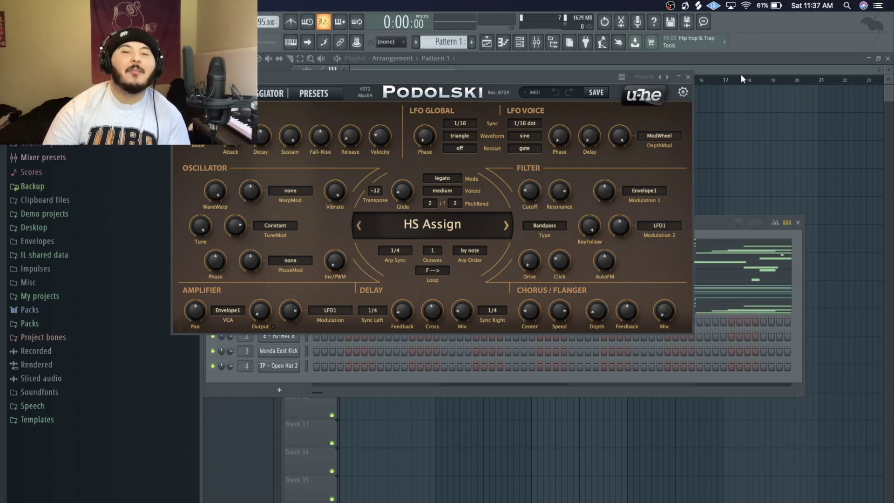
Step: Browse Podolski's lead presets and audition HS Assign, HS Pure Lead – mellow and SF MellowLead with the pattern
{"action": "left_click", "coordinate": [326, 95]}
{"action": "key", "text": "space"}
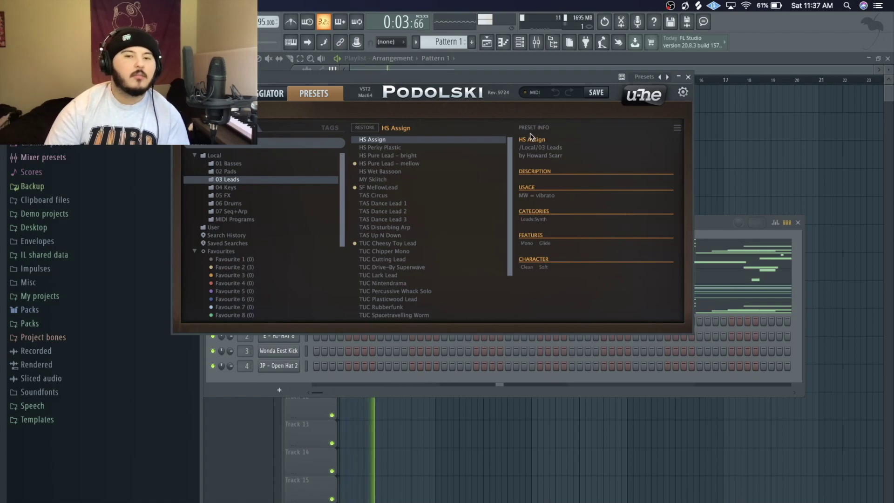
{"action": "left_click", "coordinate": [410, 166]}
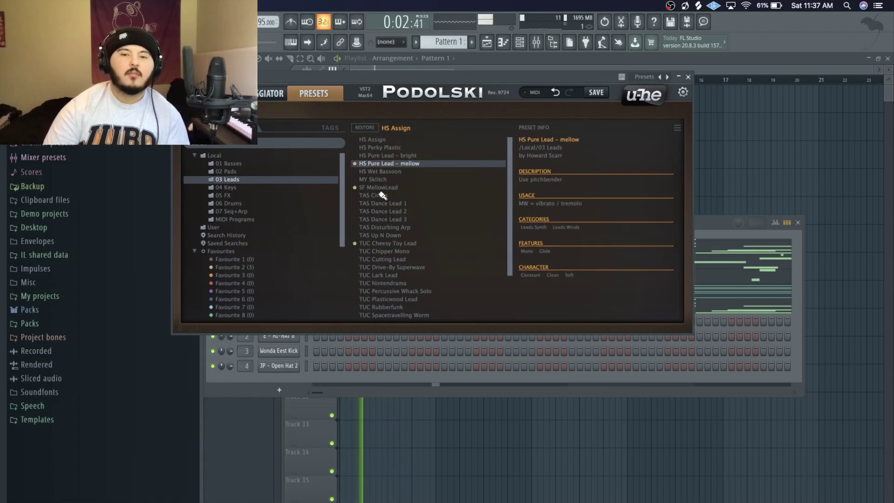
{"action": "left_click", "coordinate": [383, 189]}
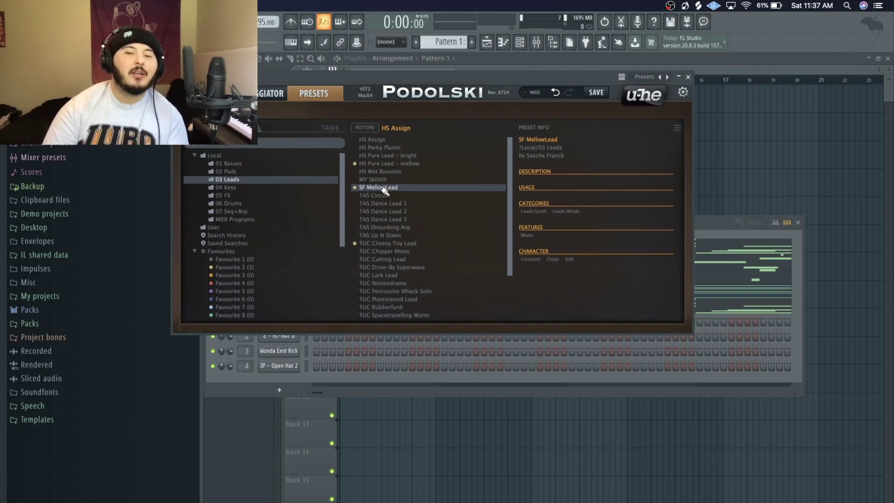
{"action": "key", "text": "space"}
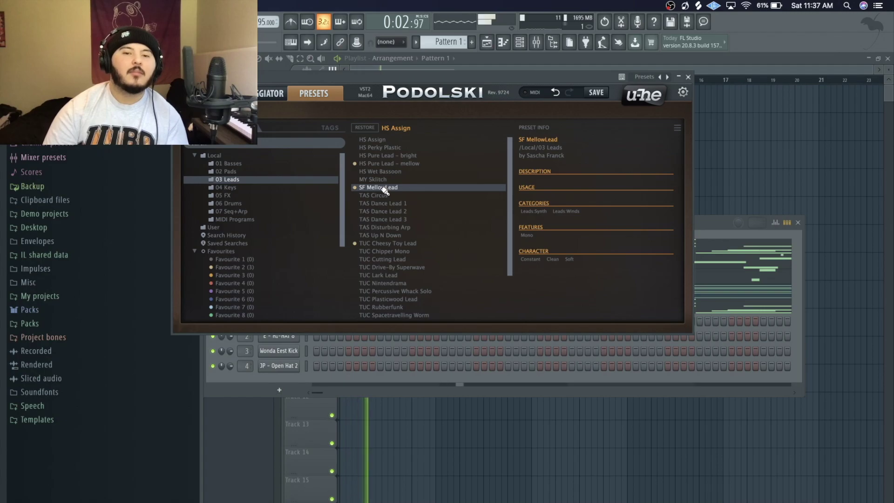
{"action": "key", "text": "space"}
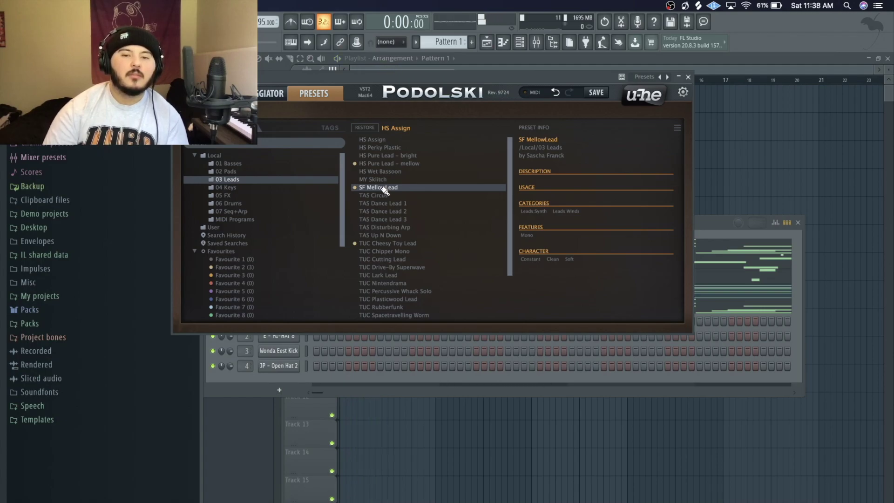
Step: Load the TUC Cheesy Toy Lead preset in Podolski, play the pattern with it and close the plugin window
{"action": "left_click", "coordinate": [405, 244]}
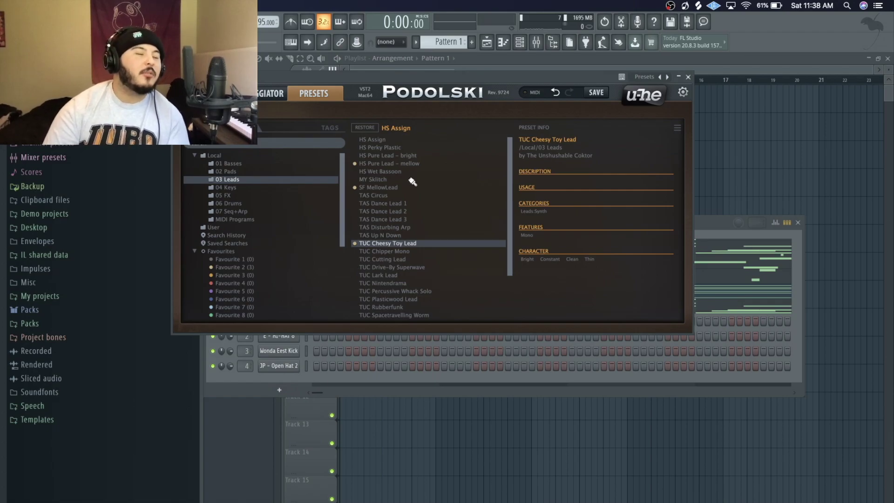
{"action": "key", "text": "space"}
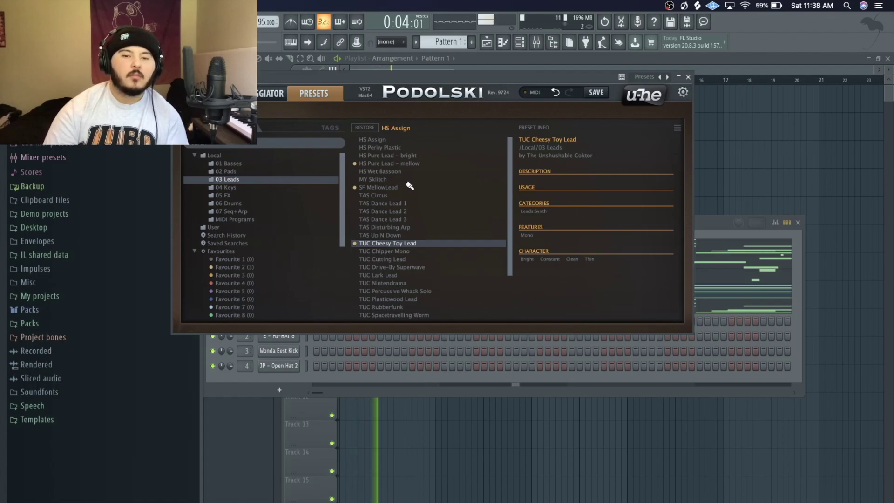
{"action": "key", "text": "space"}
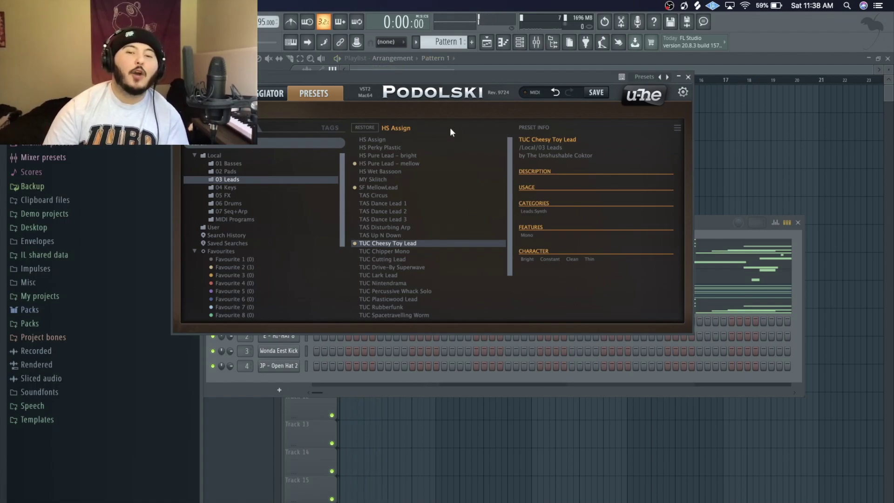
{"action": "left_click", "coordinate": [689, 77]}
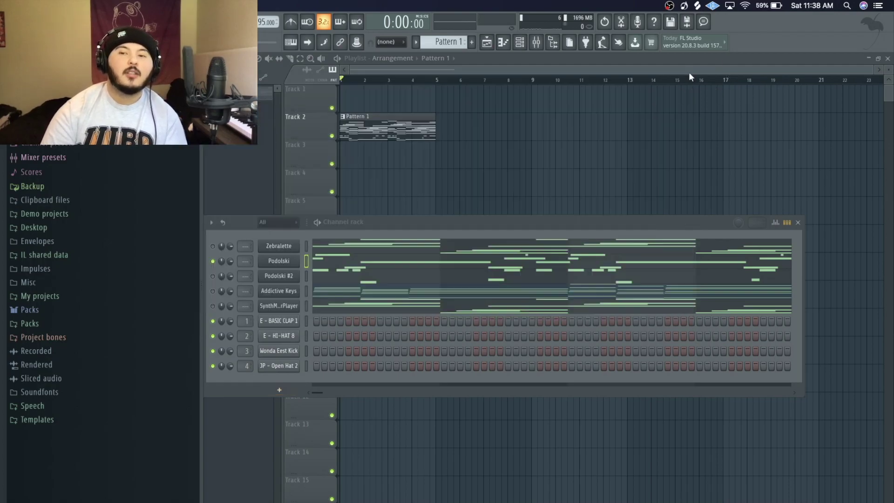
Step: View the Zebralette notes in the piano roll, then the Podolski channel's notes
{"action": "left_click", "coordinate": [389, 252]}
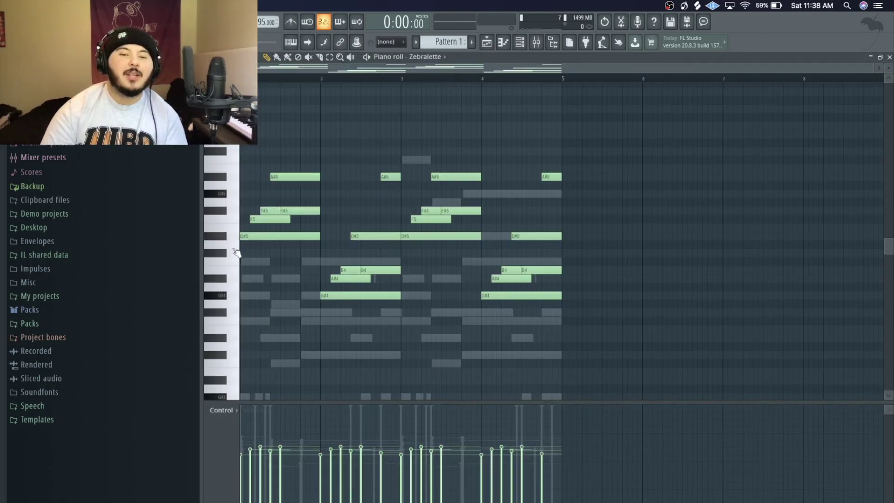
{"action": "left_click", "coordinate": [425, 57]}
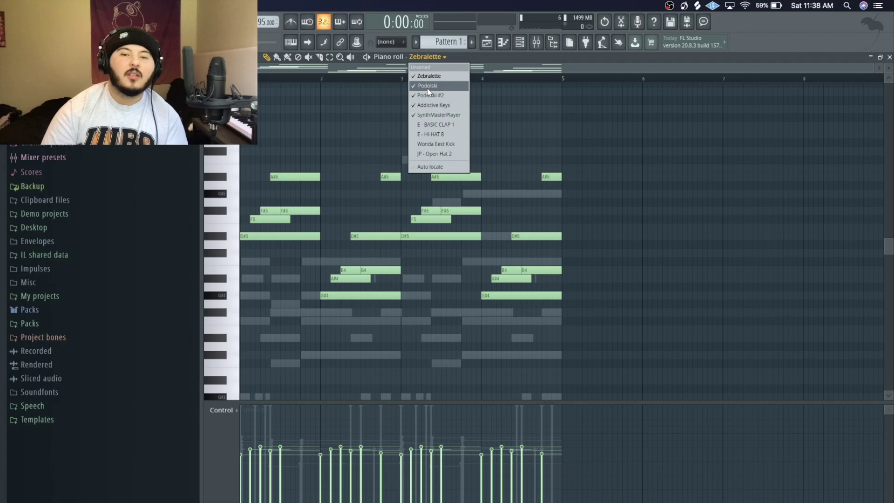
{"action": "left_click", "coordinate": [427, 86]}
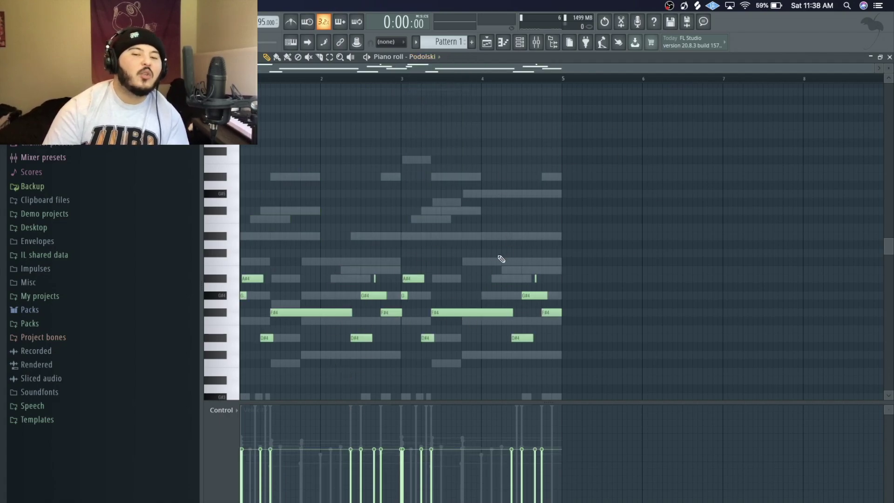
Step: Bring back the channel rack and check the mixer's tracks and master effects
{"action": "left_click", "coordinate": [512, 42]}
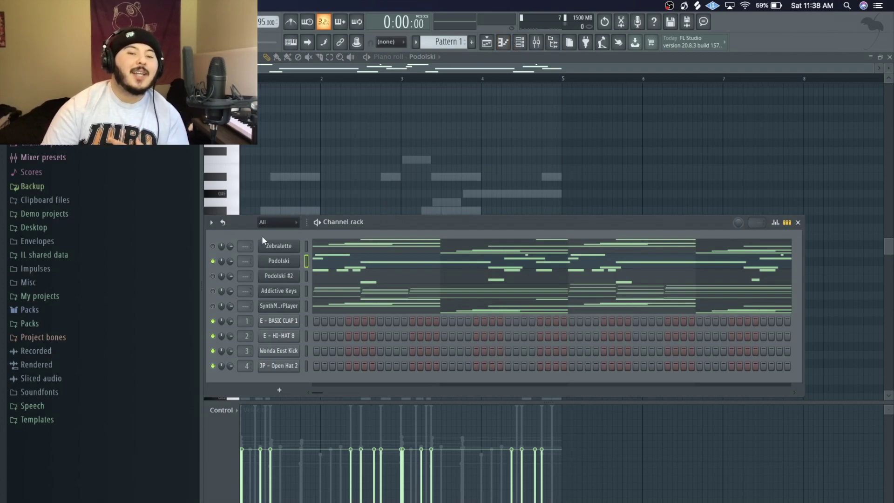
{"action": "left_click", "coordinate": [537, 42]}
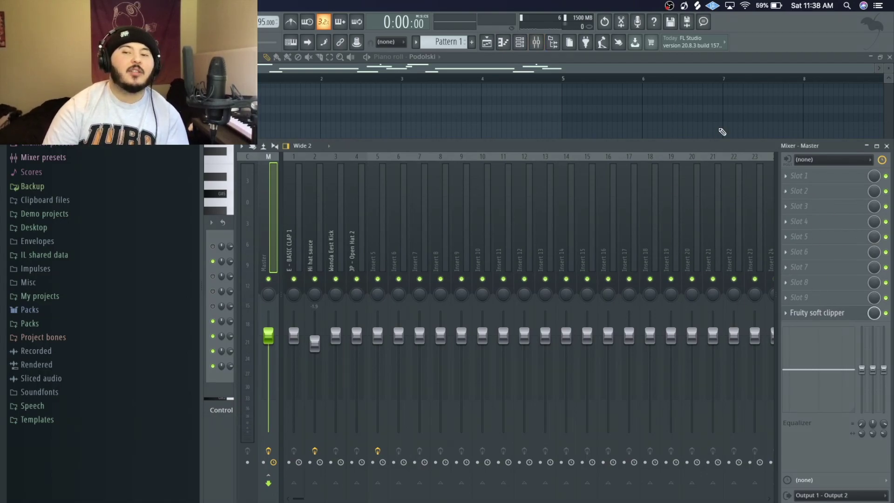
{"action": "left_click", "coordinate": [886, 147]}
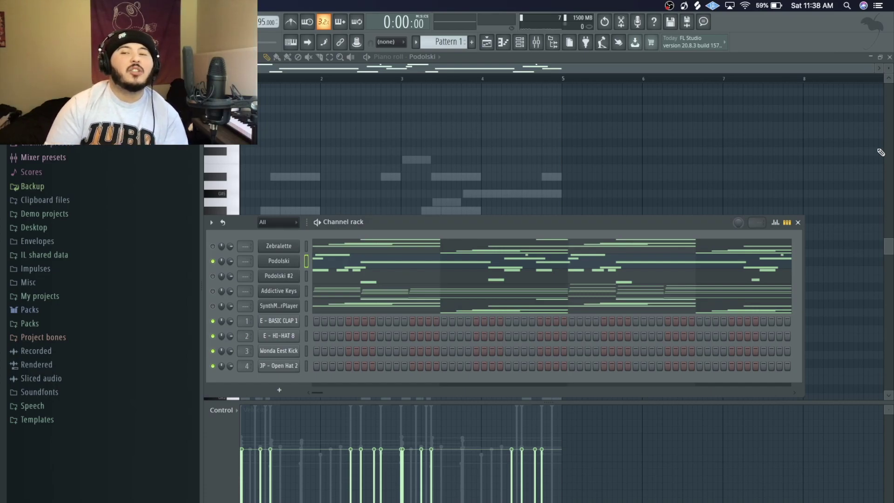
Step: Unmute the Podolski #2 channel, open its plugin and play the pattern with the TUC Bounce Bass preset
{"action": "left_click", "coordinate": [213, 276]}
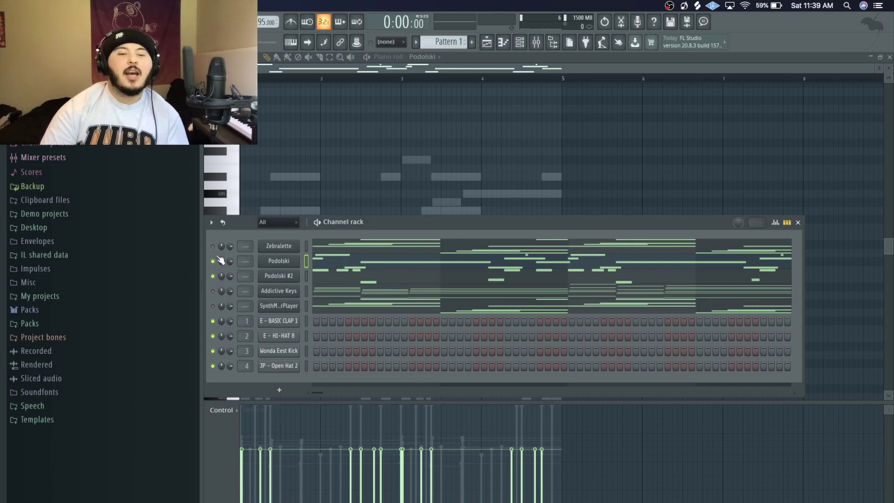
{"action": "left_click", "coordinate": [261, 275]}
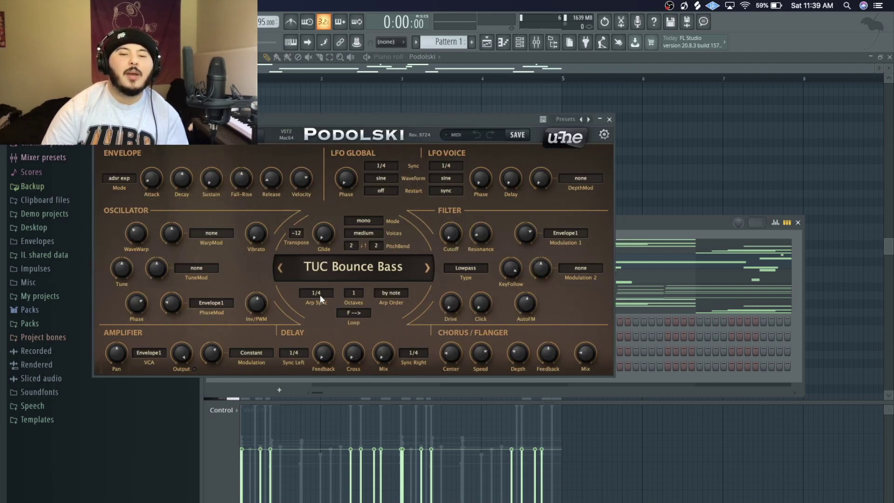
{"action": "key", "text": "space"}
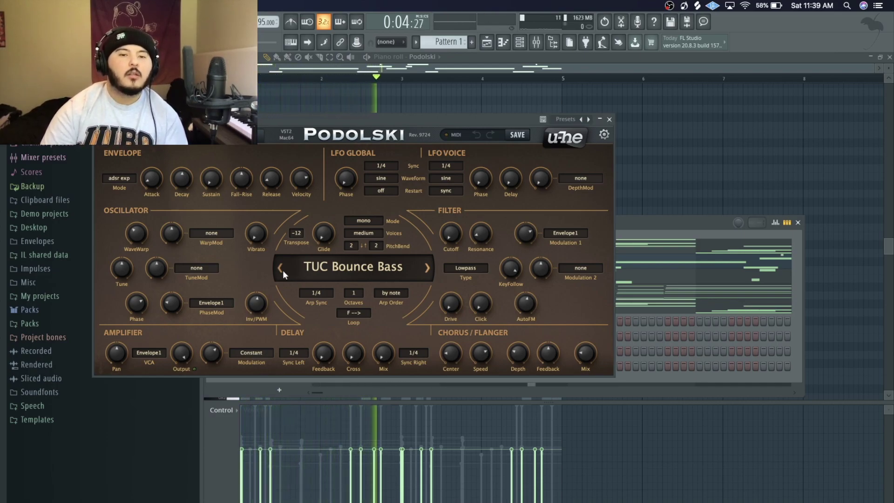
{"action": "key", "text": "space"}
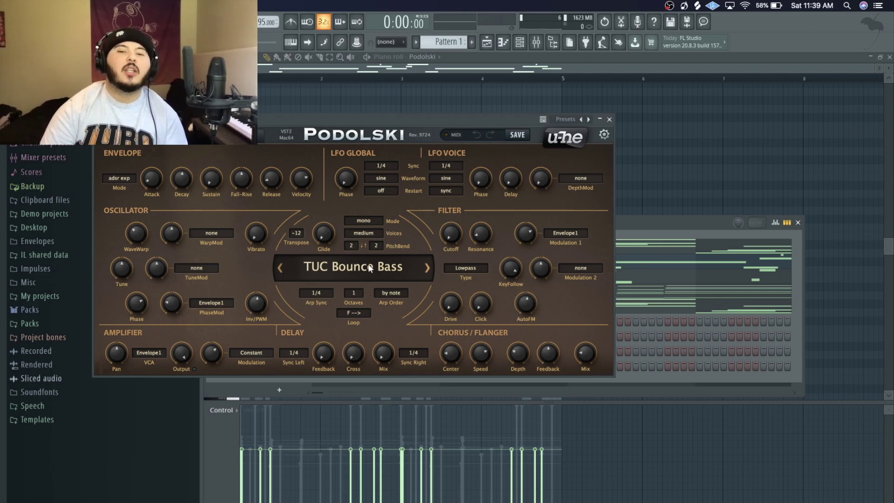
Step: Load the TUC Boom Bap Bass preset in Podolski #2 and play the pattern with it
{"action": "left_click", "coordinate": [279, 268]}
{"action": "key", "text": "space"}
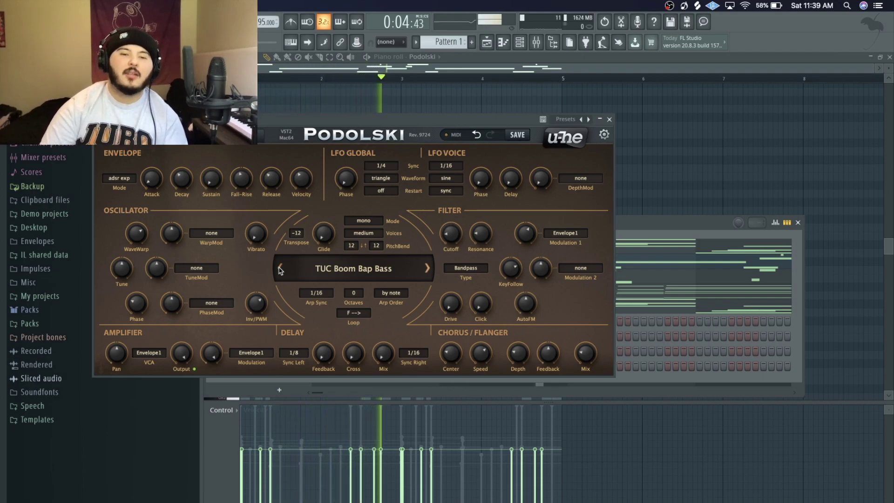
{"action": "key", "text": "space"}
Step: Audition the TAS Dub Bass 2 and TAS Dub Bass 1 presets in Podolski #2 with the pattern, then close the plugin
{"action": "left_click", "coordinate": [280, 270]}
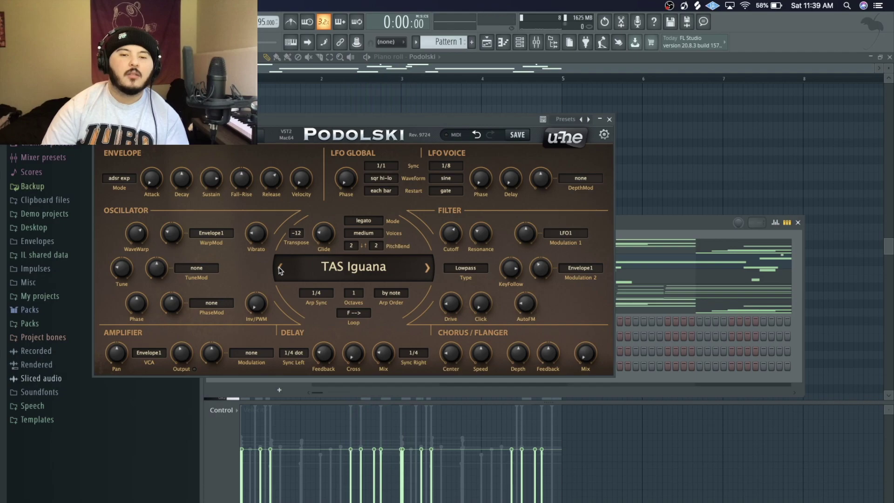
{"action": "left_click", "coordinate": [280, 269]}
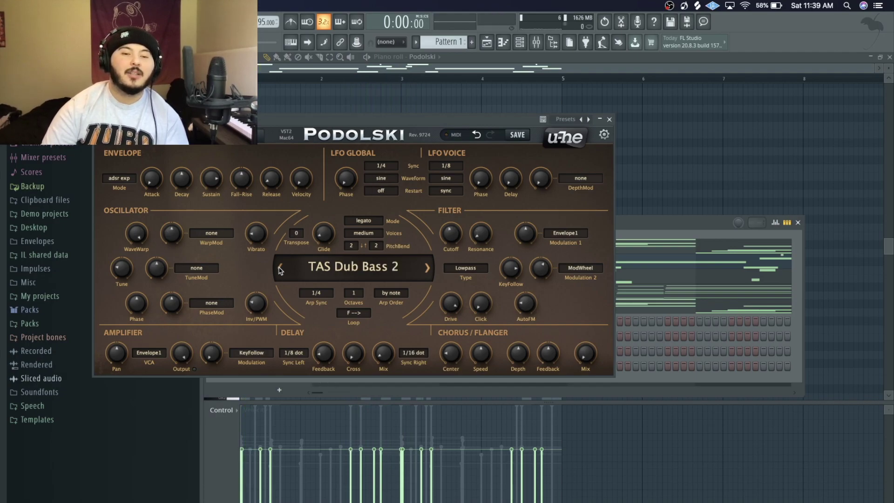
{"action": "key", "text": "space"}
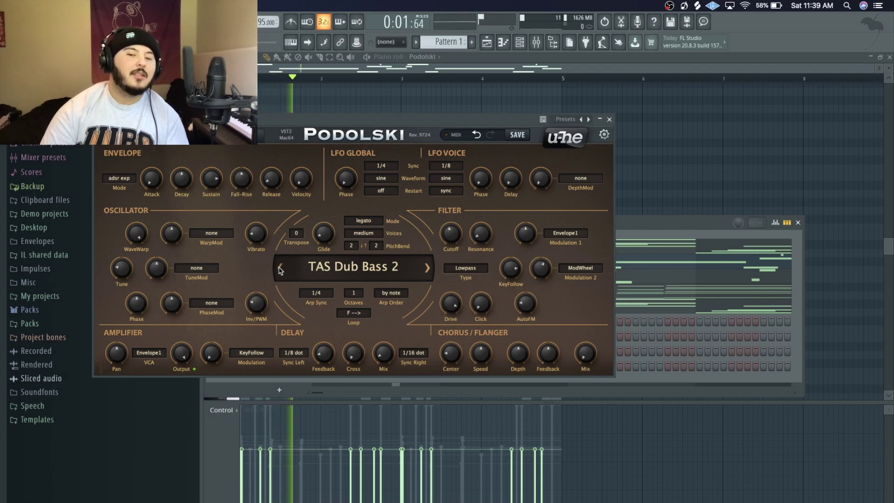
{"action": "left_click", "coordinate": [280, 269]}
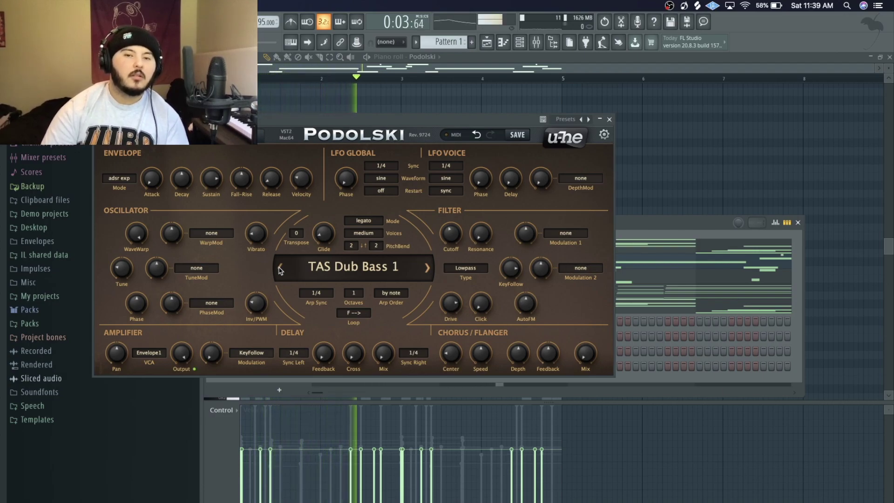
{"action": "key", "text": "space"}
{"action": "left_click", "coordinate": [611, 119]}
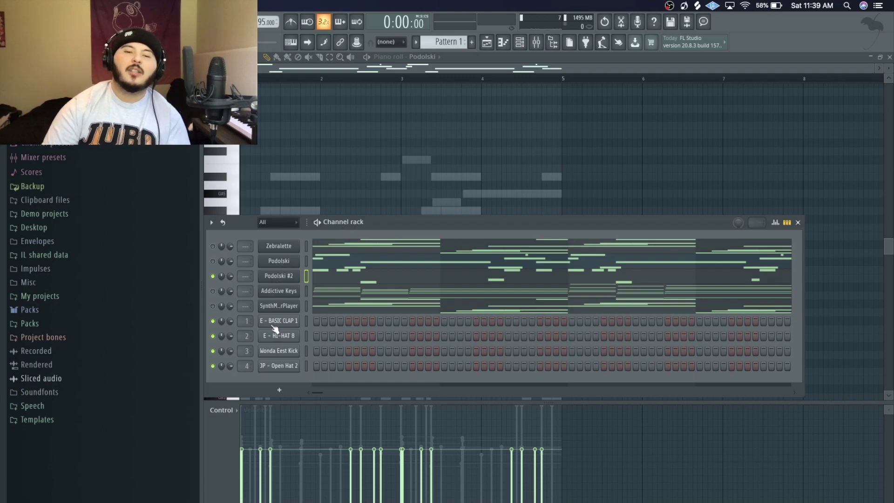
Step: View the Addictive Keys plugin and close it, then unmute its channel and mute Podolski #2
{"action": "left_click", "coordinate": [289, 294]}
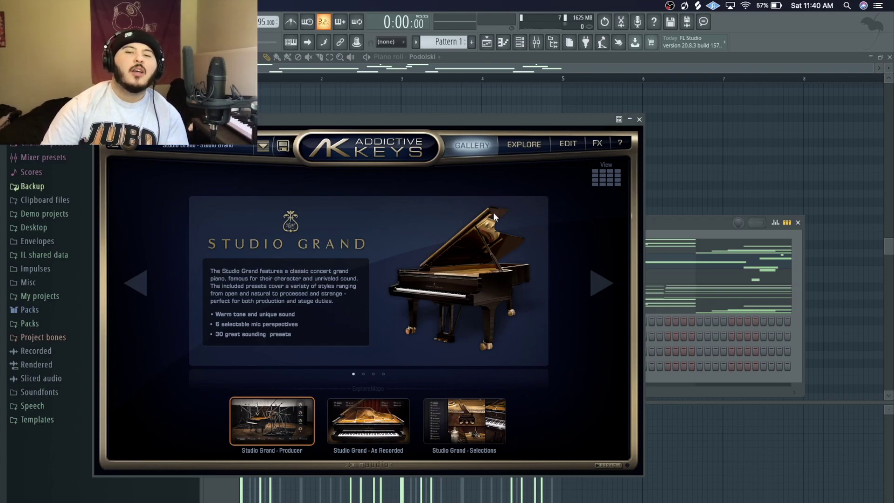
{"action": "left_click", "coordinate": [640, 120]}
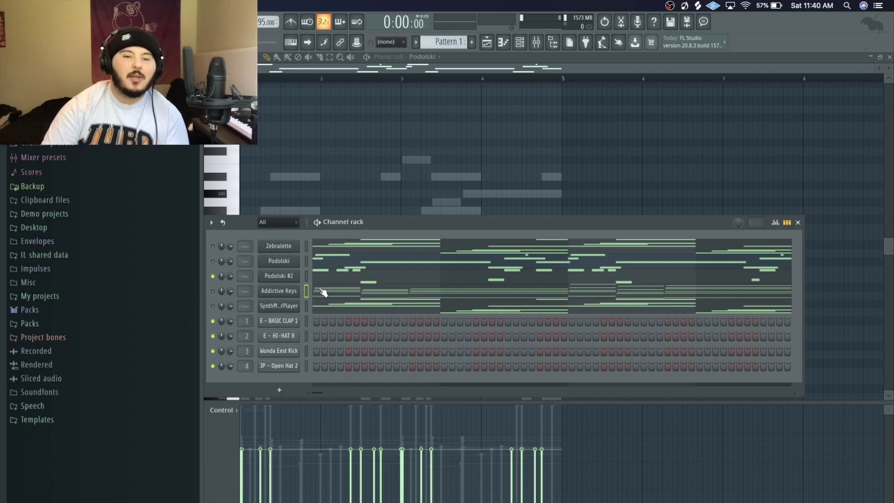
{"action": "left_click", "coordinate": [213, 291]}
{"action": "left_click", "coordinate": [213, 276]}
Step: Show the Addictive Keys notes in the piano roll and play the pattern with them
{"action": "left_click", "coordinate": [329, 287]}
{"action": "key", "text": "space"}
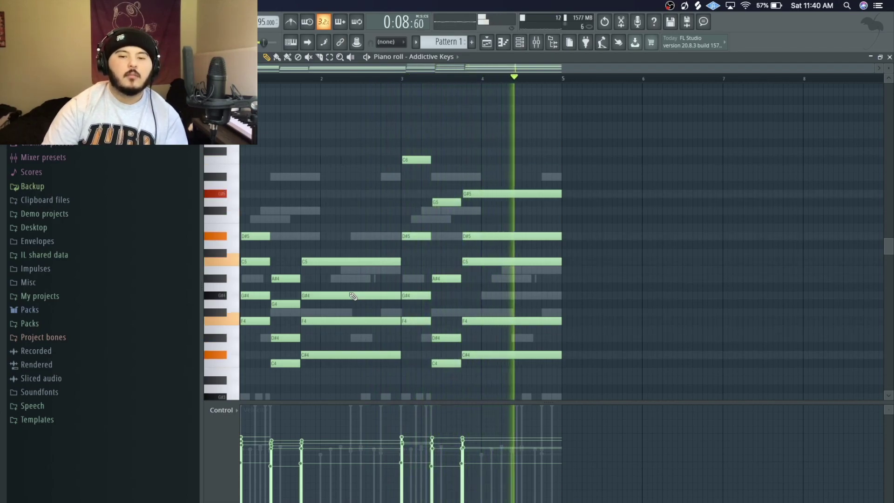
{"action": "key", "text": "space"}
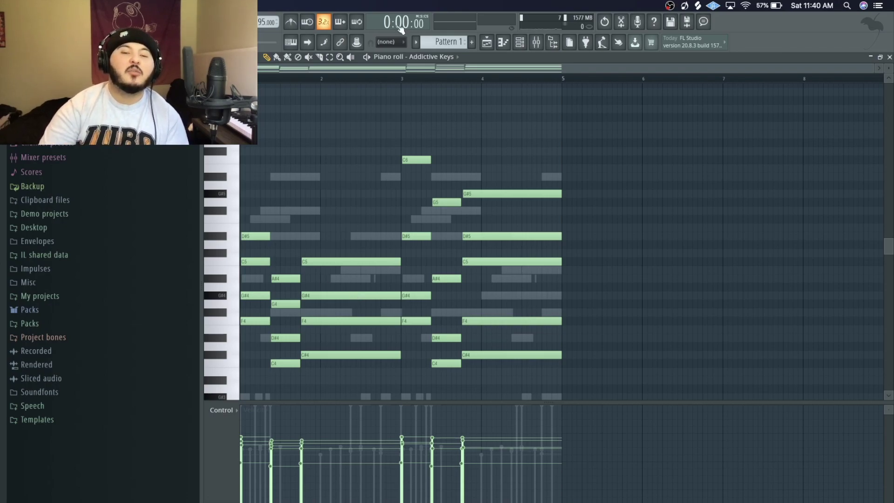
{"action": "key", "text": "space"}
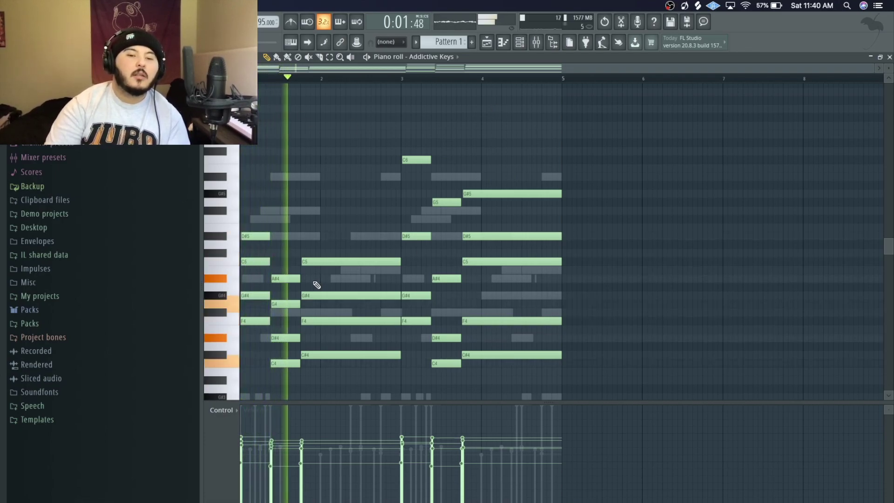
{"action": "key", "text": "space"}
Step: Delete all the Addictive Keys notes and paste the Podolski #2 bass line into that channel
{"action": "key", "text": "ctrl+a"}
{"action": "key", "text": "Delete"}
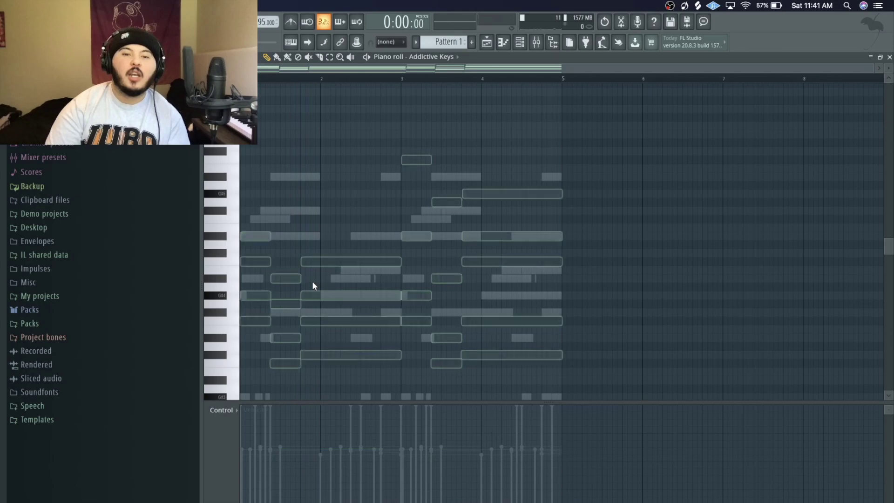
{"action": "key", "text": "F6"}
{"action": "right_click", "coordinate": [283, 298]}
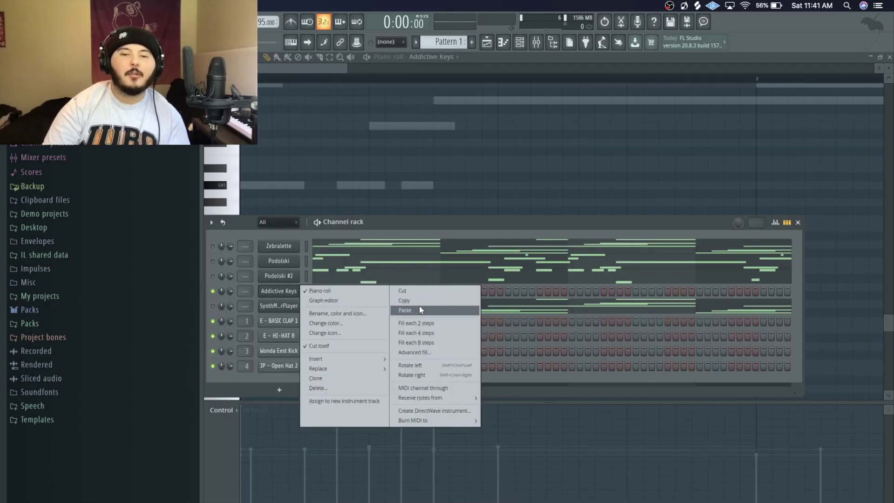
{"action": "left_click", "coordinate": [419, 306]}
{"action": "key", "text": "F6"}
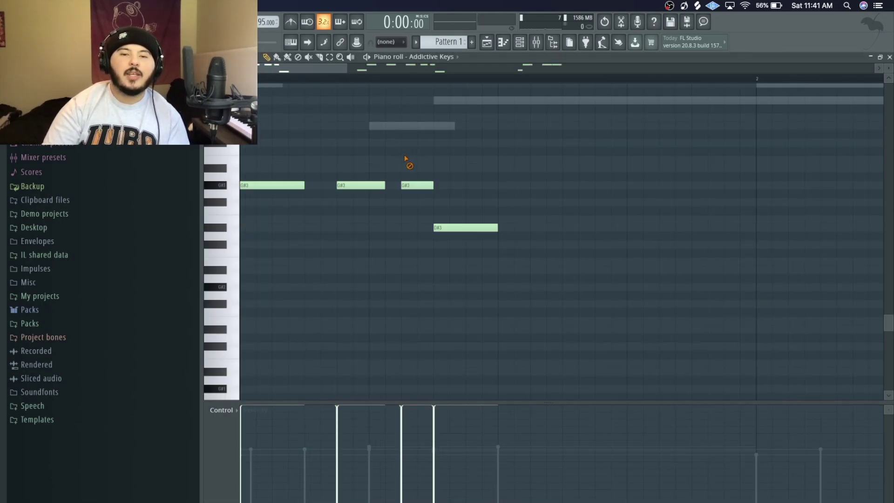
Step: Transpose the pasted Addictive Keys notes down one octave and play the pattern
{"action": "scroll", "coordinate": [409, 160], "scroll_direction": "down", "scroll_amount": 5}
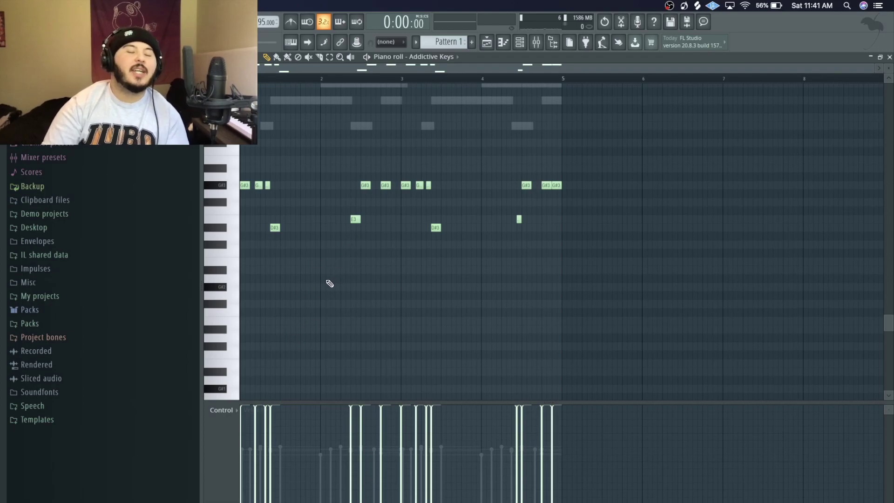
{"action": "scroll", "coordinate": [328, 285], "scroll_direction": "up", "scroll_amount": 4}
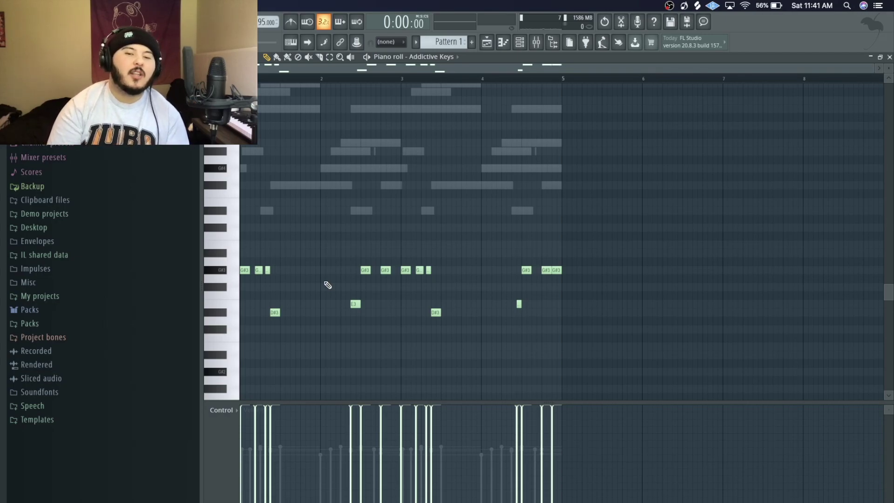
{"action": "scroll", "coordinate": [328, 285], "scroll_direction": "down", "scroll_amount": 4}
{"action": "key", "text": "space"}
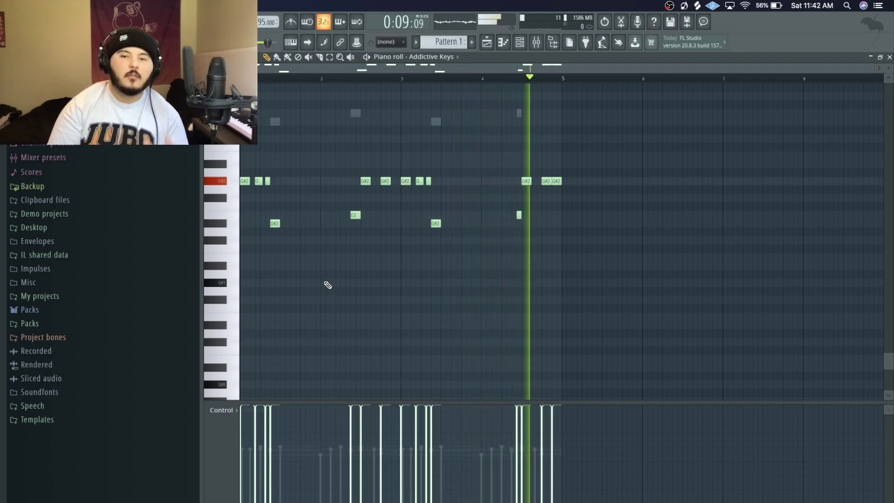
{"action": "key", "text": "space"}
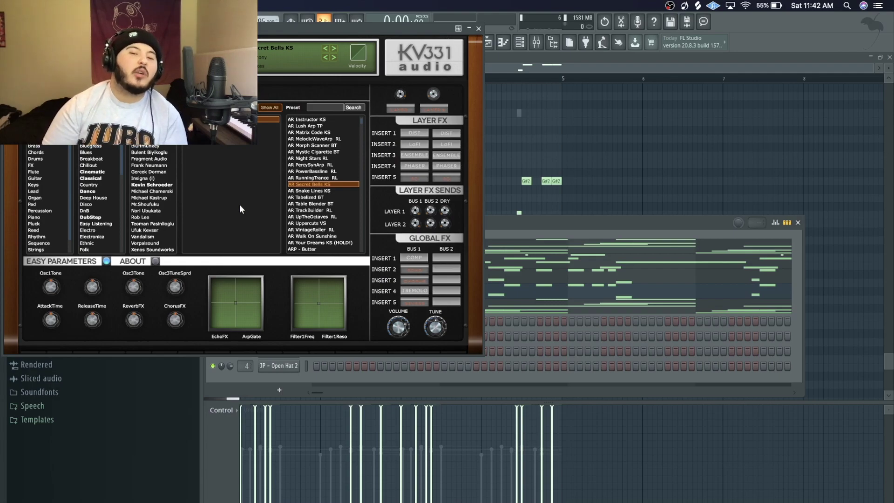
Step: Audition the ARP Abyss preset in SynthMaster Player, then filter presets by Keys and play the pattern with Electric Keys RL
{"action": "left_click", "coordinate": [308, 126]}
{"action": "key", "text": "space"}
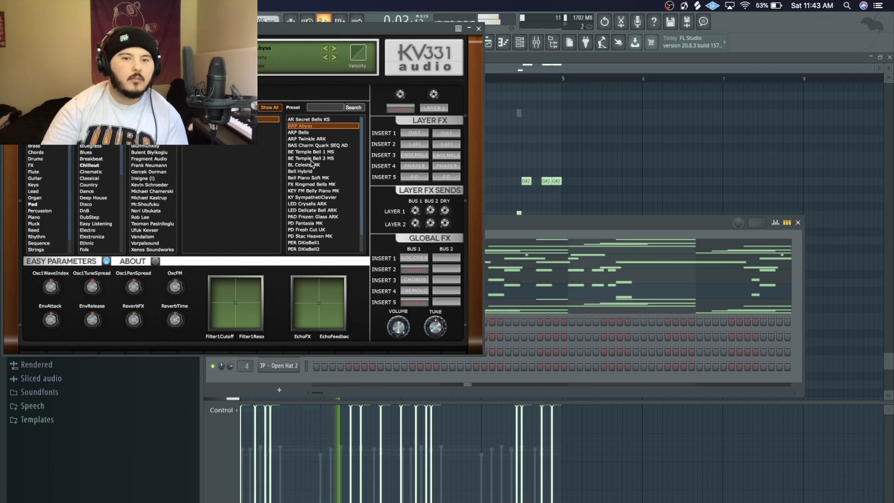
{"action": "key", "text": "space"}
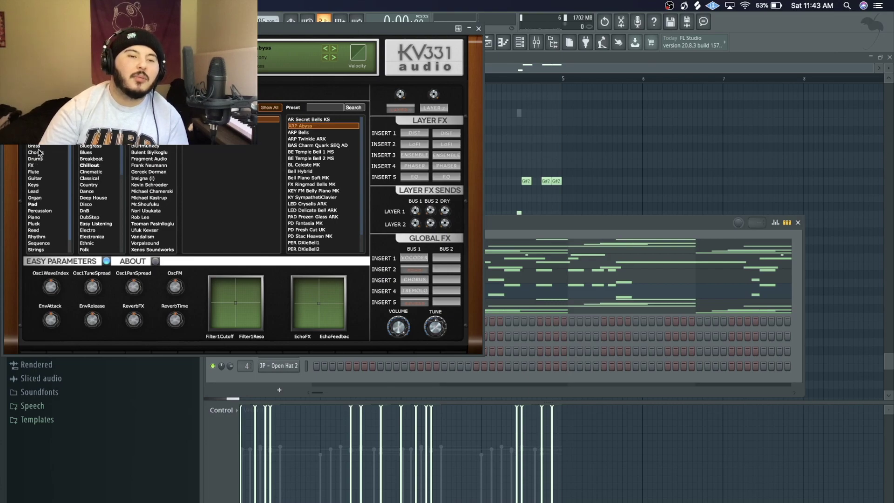
{"action": "left_click", "coordinate": [34, 185]}
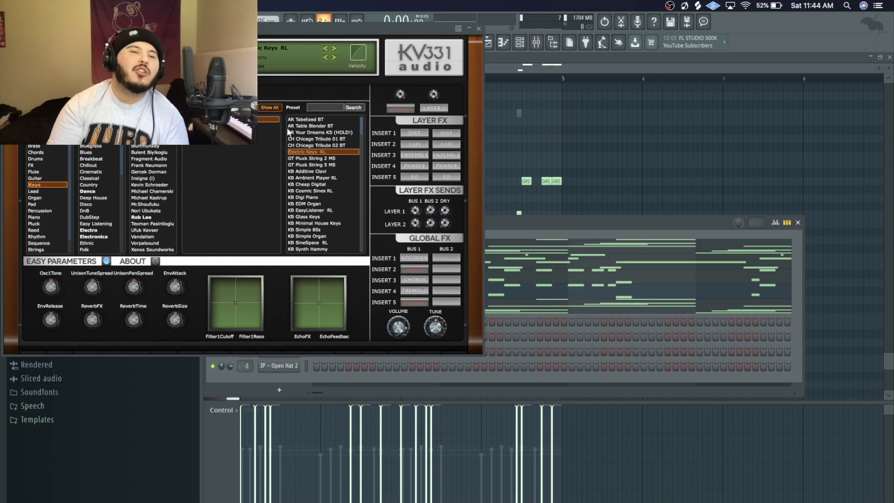
{"action": "key", "text": "space"}
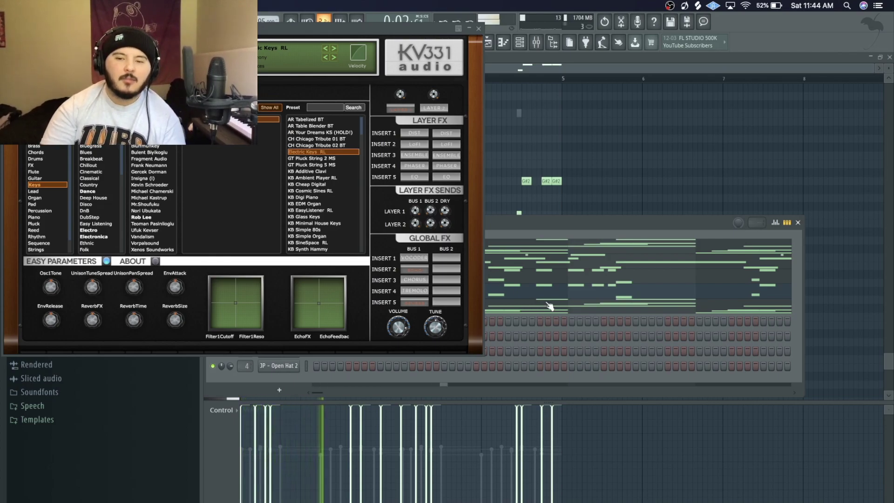
Step: Open the SynthMaster Player notes in the piano roll and transpose them up one octave
{"action": "left_click", "coordinate": [620, 312]}
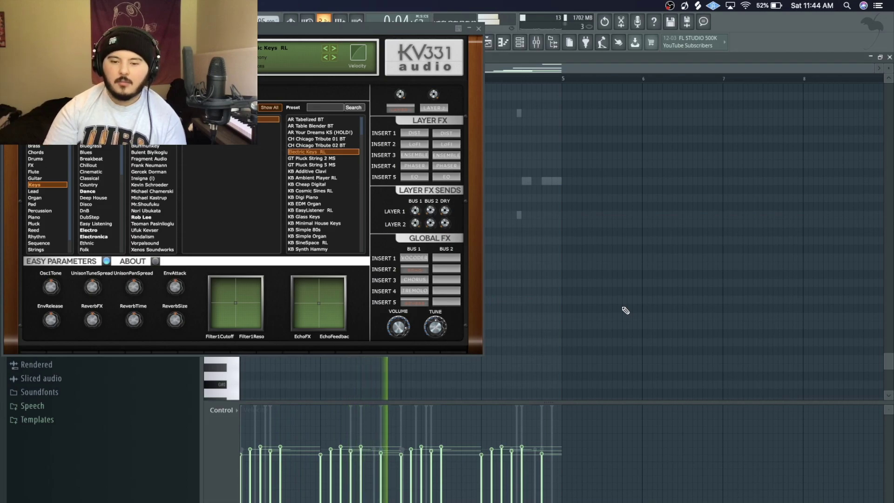
{"action": "scroll", "coordinate": [624, 308], "scroll_direction": "down", "scroll_amount": 2}
{"action": "scroll", "coordinate": [625, 308], "scroll_direction": "up", "scroll_amount": 4}
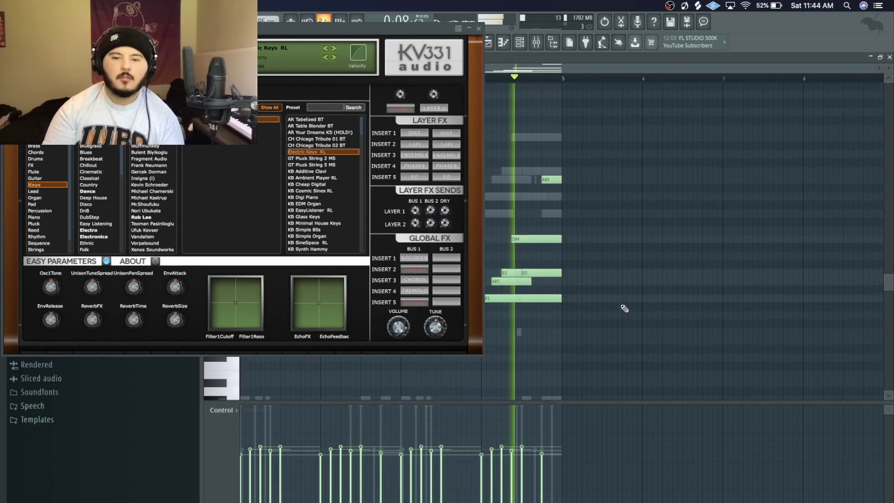
{"action": "key", "text": "ctrl+Up"}
{"action": "key", "text": "space"}
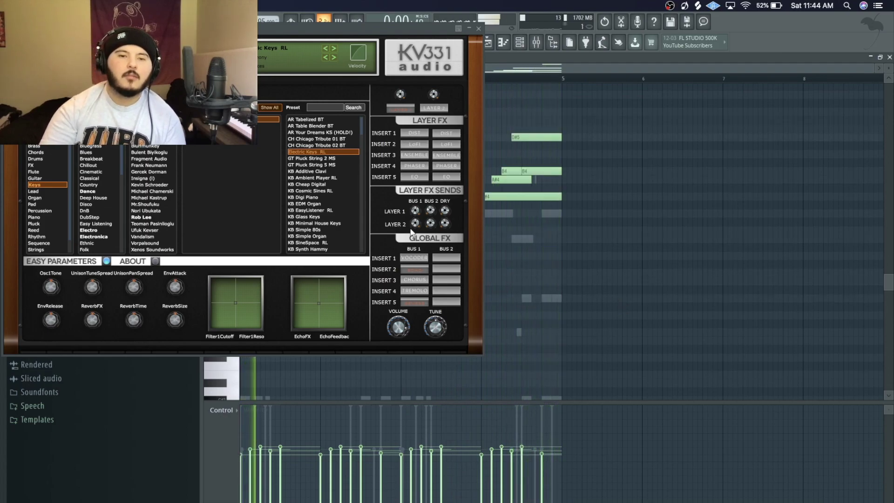
Step: Audition GT Pluck String 5 MS, KB Additive Clavi, KB Cheap Digital and KB Cosmic Sines RL in SynthMaster Player while the pattern plays
{"action": "left_click", "coordinate": [308, 163]}
{"action": "key", "text": "space"}
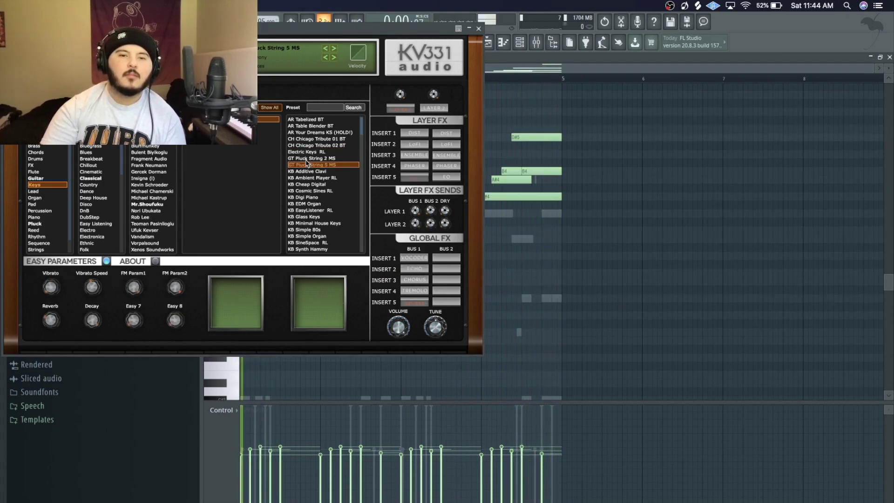
{"action": "left_click", "coordinate": [310, 172]}
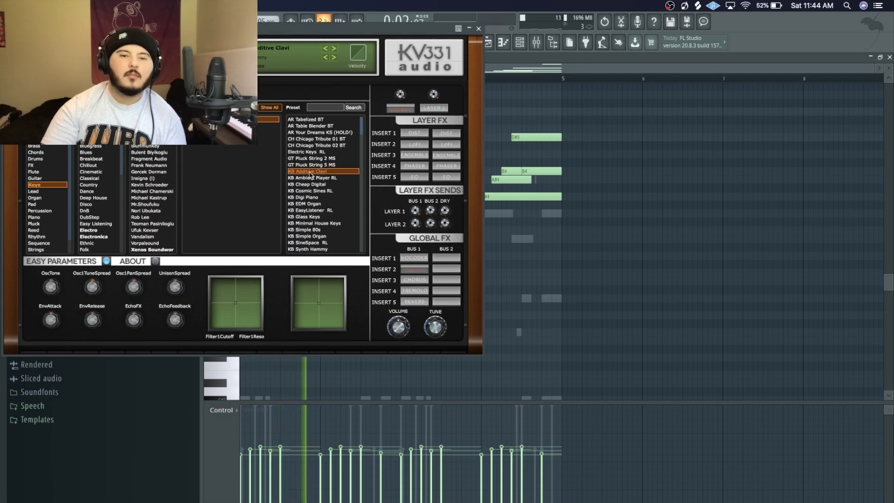
{"action": "left_click", "coordinate": [313, 184]}
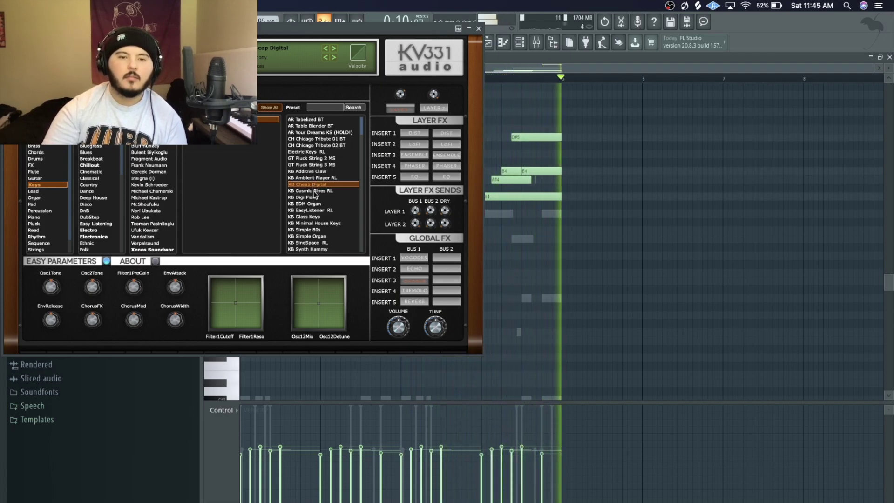
{"action": "left_click", "coordinate": [315, 191]}
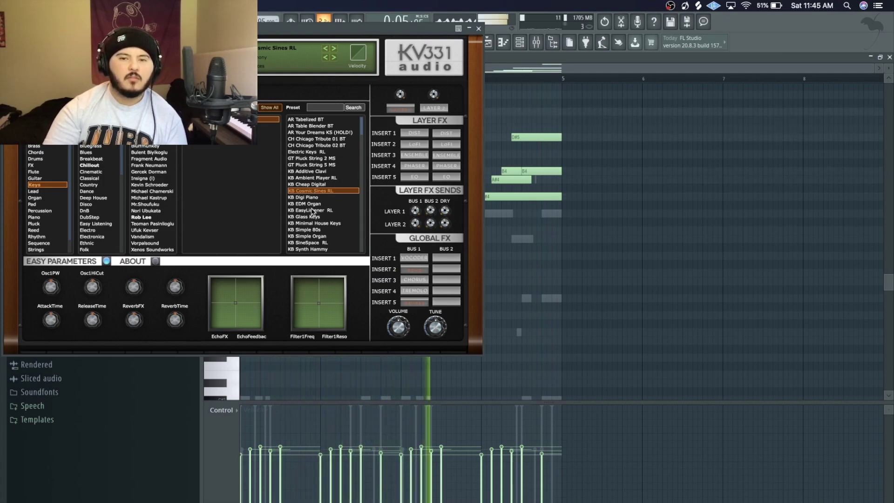
{"action": "key", "text": "space"}
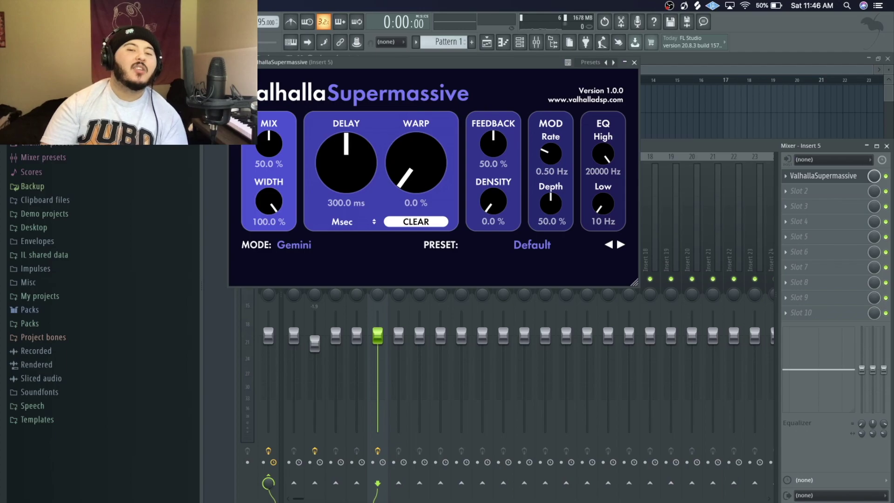
Step: Browse the built-in ValhallaSupermassive preset categories, including the MOD Ambience and Flanging presets, without loading one
{"action": "left_click", "coordinate": [523, 247]}
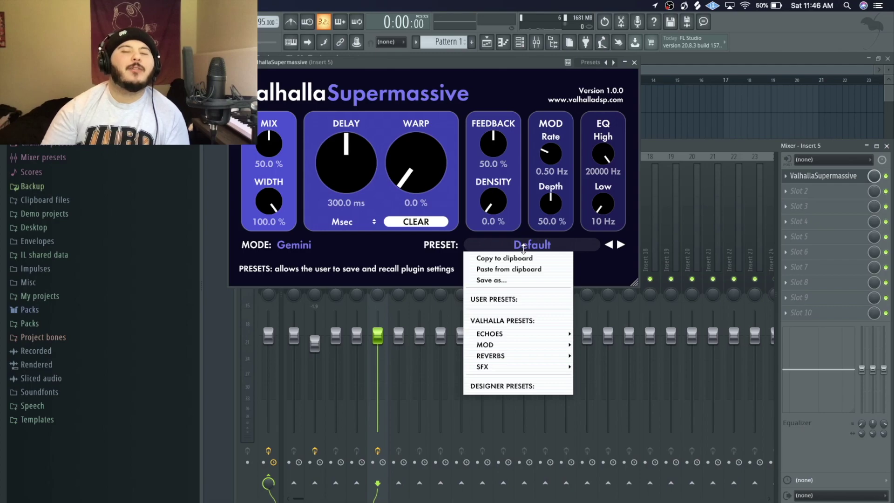
{"action": "mouse_move", "coordinate": [489, 337]}
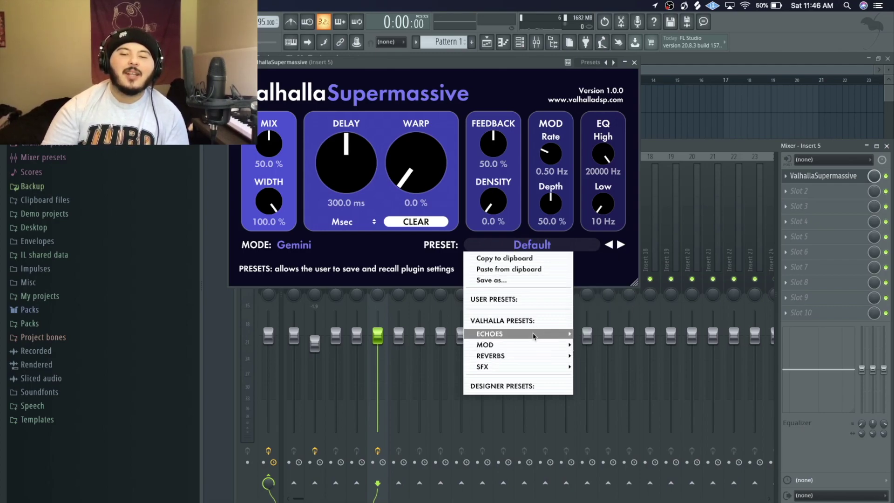
{"action": "mouse_move", "coordinate": [602, 317]}
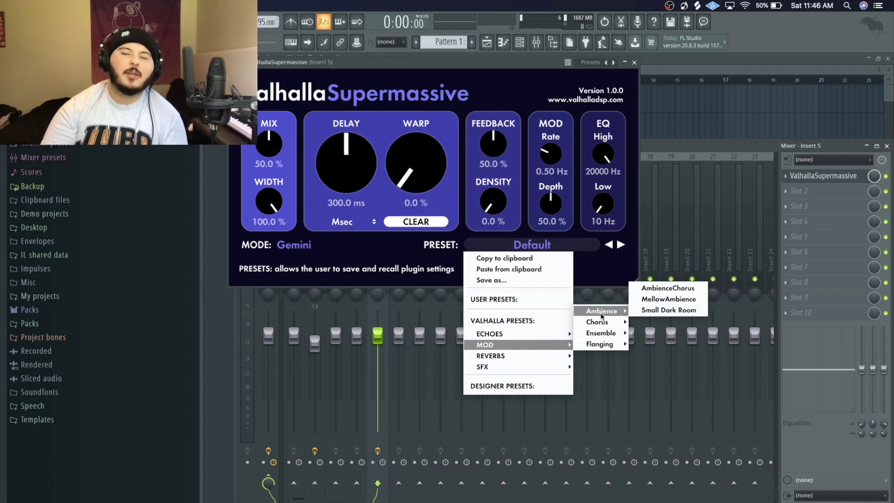
{"action": "mouse_move", "coordinate": [601, 346]}
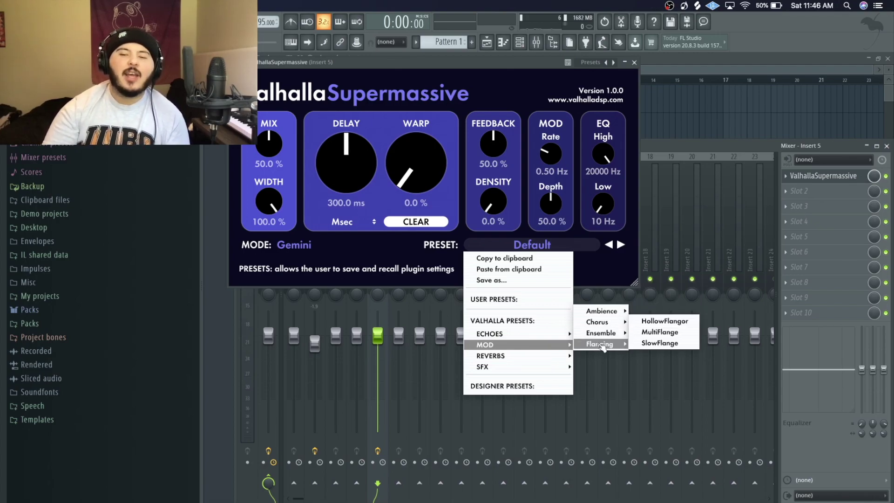
{"action": "mouse_move", "coordinate": [497, 360]}
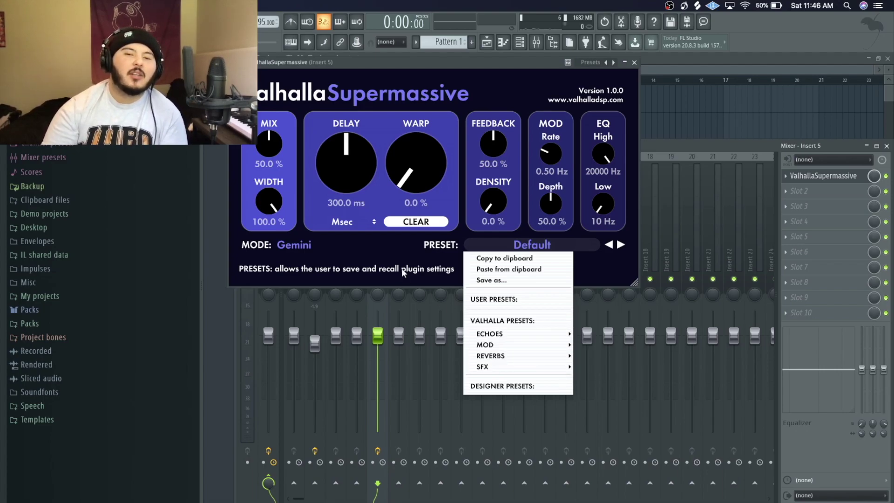
{"action": "left_click", "coordinate": [386, 269]}
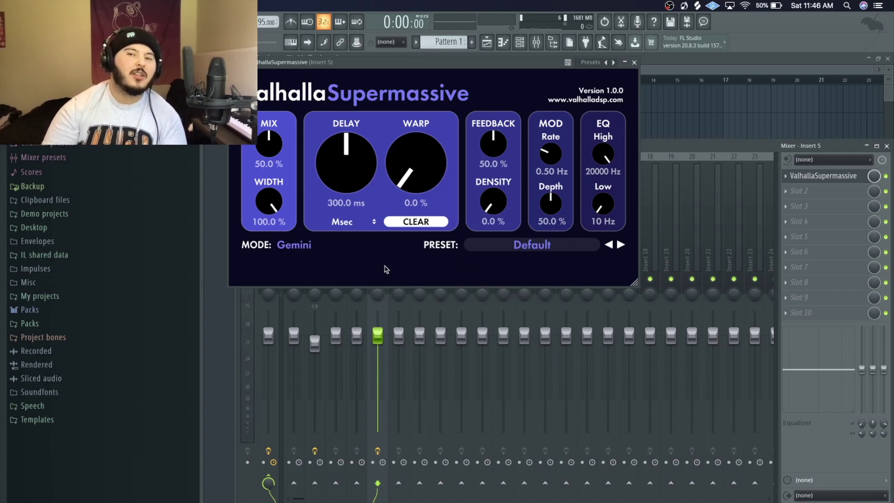
Step: Route the Zebralette channel to mixer track 5 and reopen the ValhallaSupermassive effect on that track
{"action": "key", "text": "F6"}
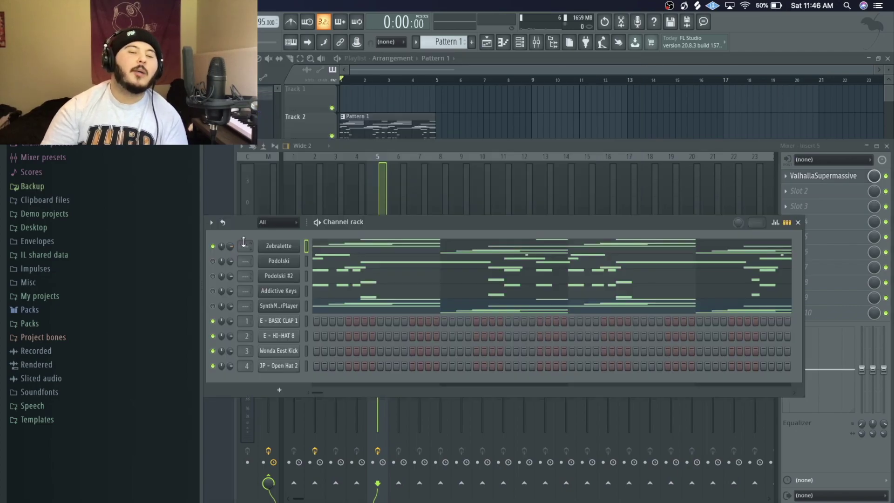
{"action": "key", "text": "super+l"}
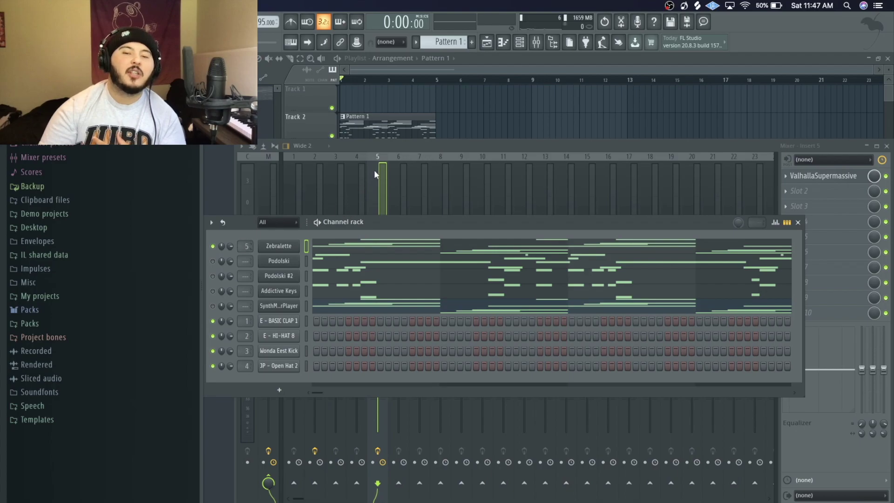
{"action": "left_click", "coordinate": [373, 170]}
{"action": "left_click", "coordinate": [836, 176]}
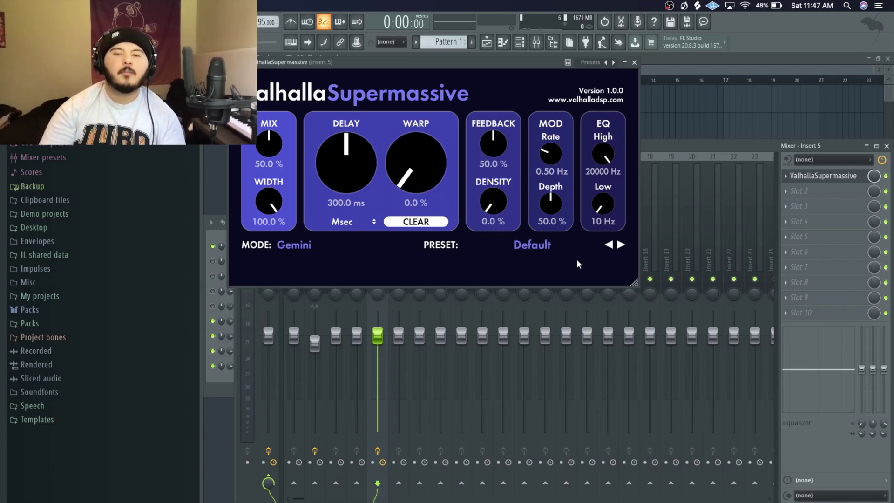
Step: Audition the Default ValhallaSupermassive preset with the pattern, then reduce the Mix to 23.1% and play the pattern again
{"action": "key", "text": "space"}
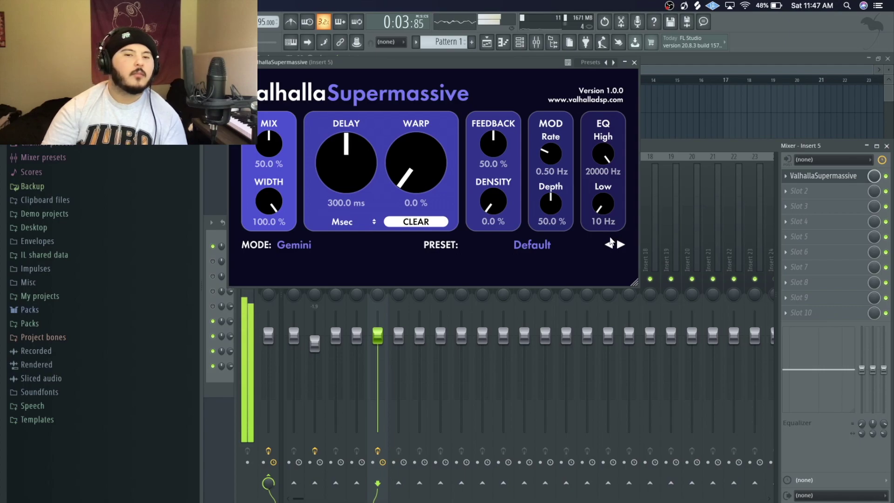
{"action": "key", "text": "space"}
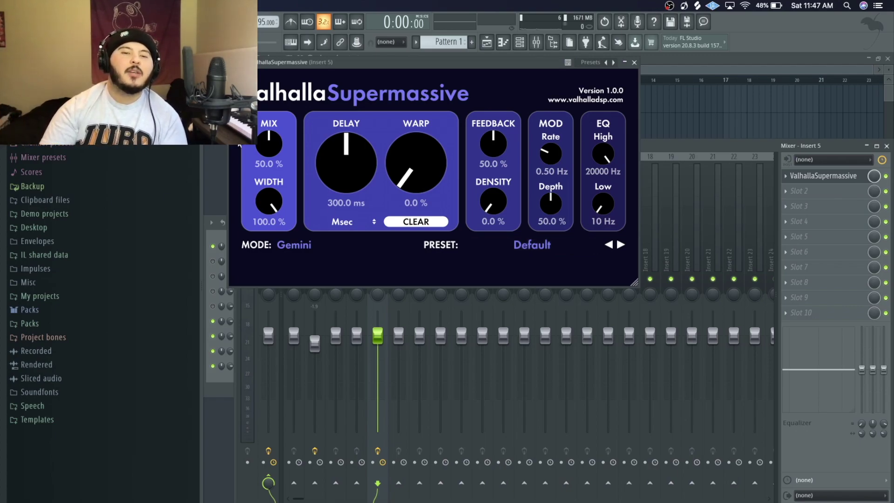
{"action": "left_click_drag", "start_coordinate": [259, 146], "coordinate": [251, 173]}
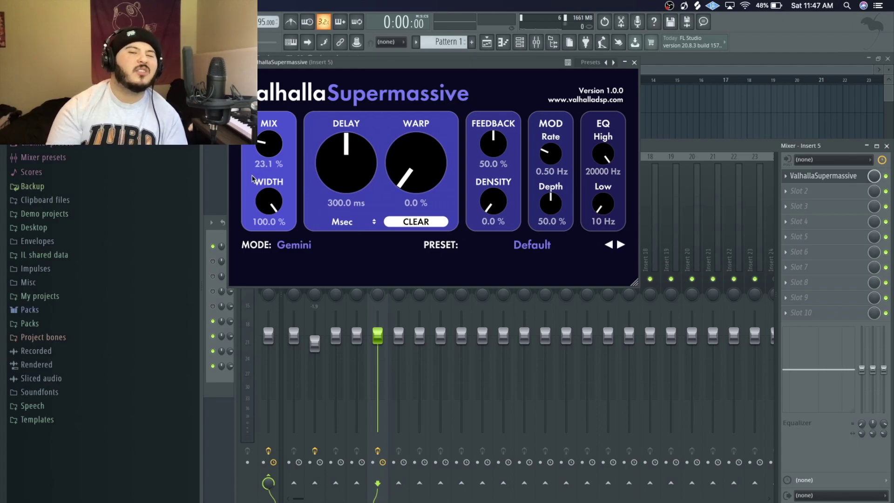
{"action": "key", "text": "space"}
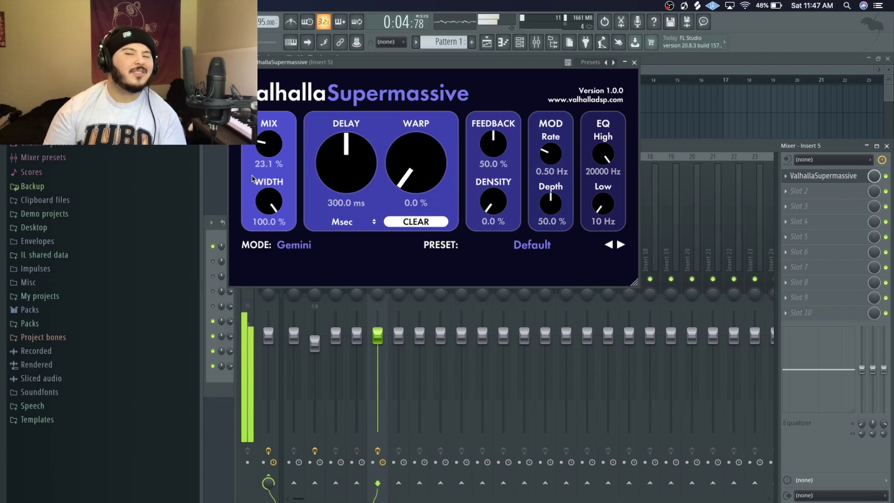
{"action": "key", "text": "space"}
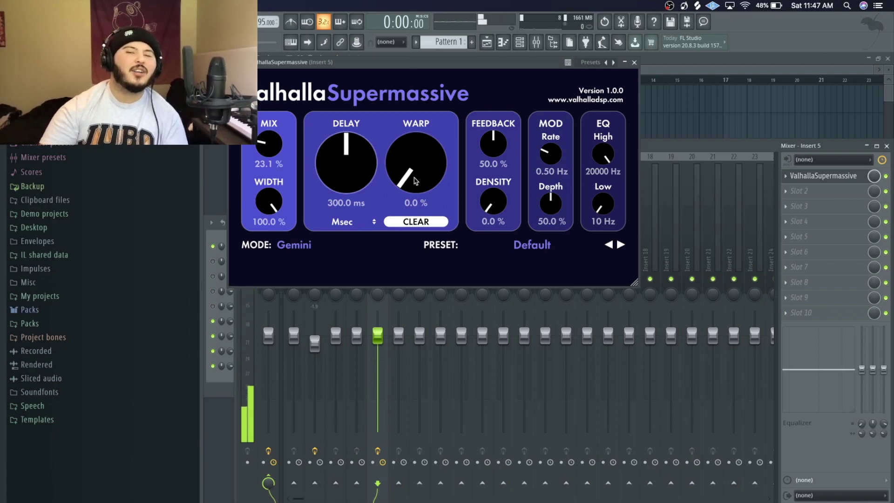
Step: Load the SeaBeams preset from the large reverbs in ValhallaSupermassive and audition it with the pattern
{"action": "left_click", "coordinate": [535, 251]}
{"action": "mouse_move", "coordinate": [510, 354]}
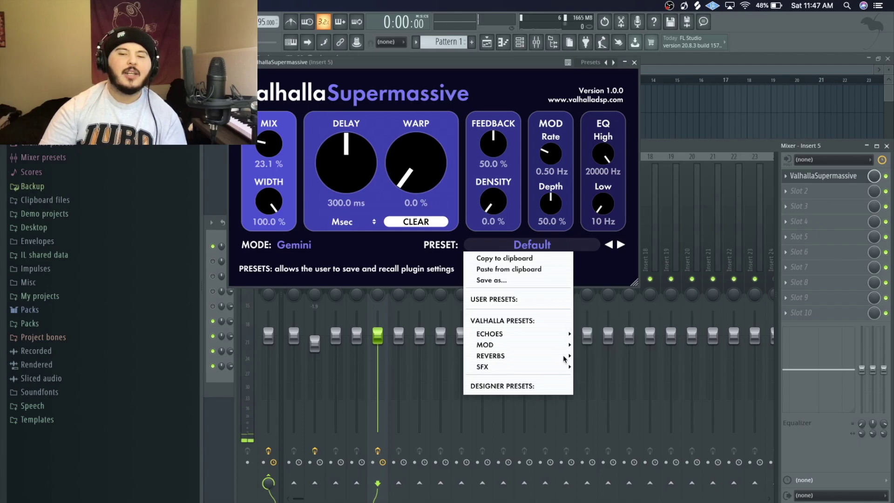
{"action": "mouse_move", "coordinate": [609, 353]}
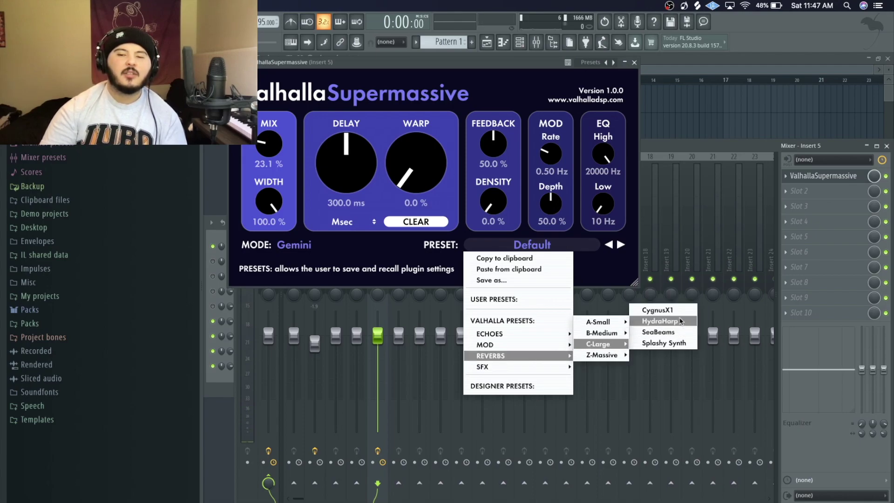
{"action": "left_click", "coordinate": [670, 333]}
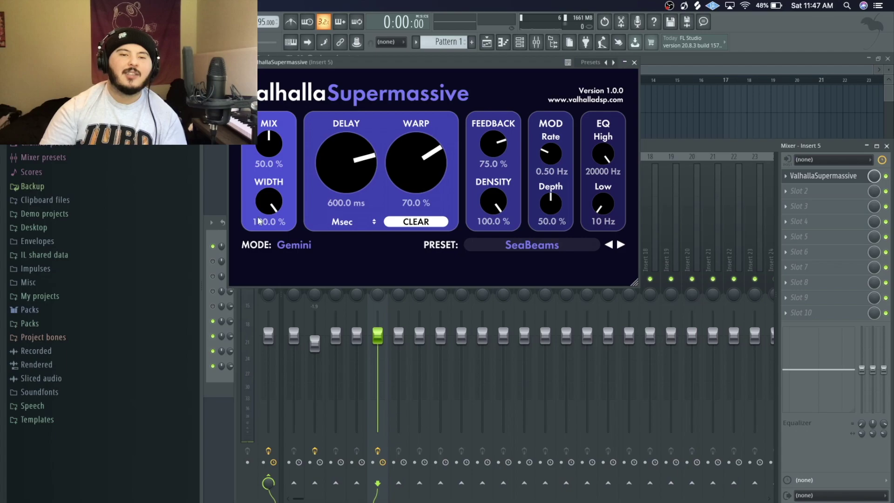
{"action": "key", "text": "space"}
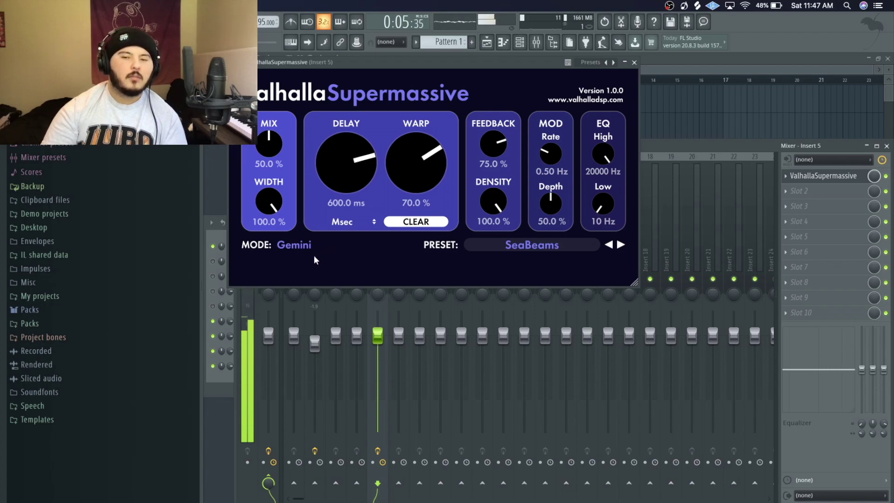
{"action": "key", "text": "space"}
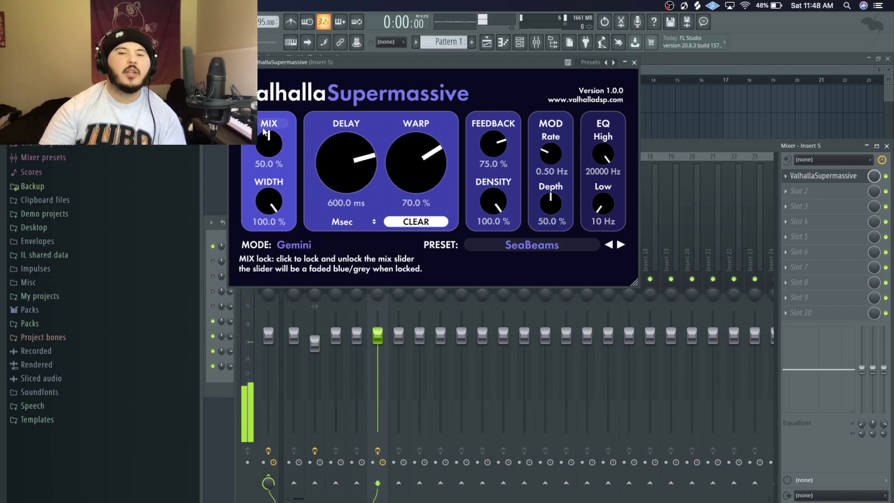
Step: Set the SeaBeams Mix to 18.4% and Delay to 193.2 ms, playing the pattern to check the changes
{"action": "left_click_drag", "start_coordinate": [266, 133], "coordinate": [266, 181]}
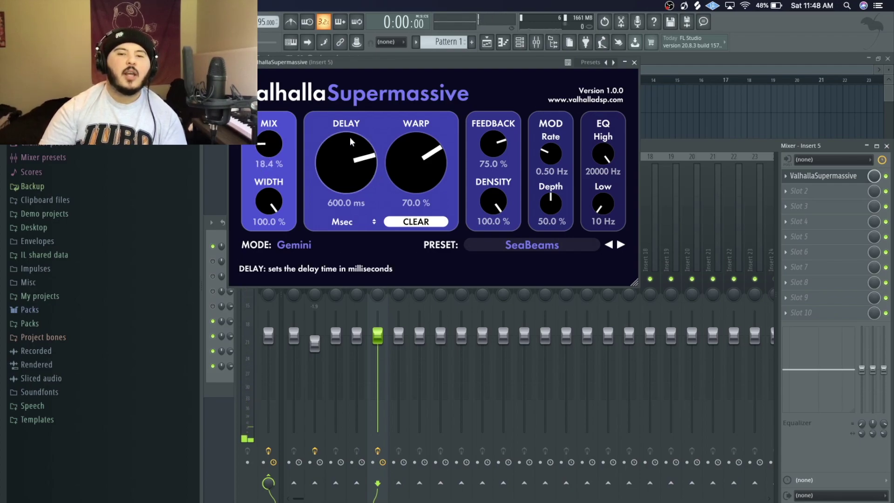
{"action": "key", "text": "space"}
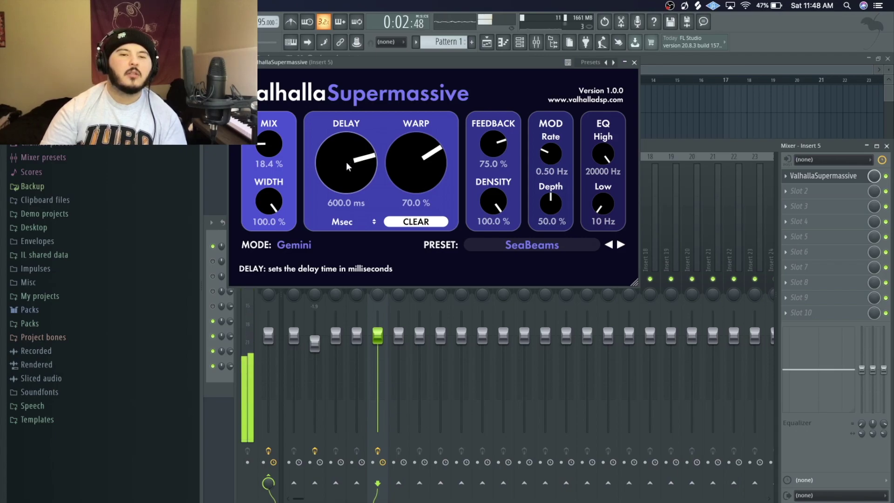
{"action": "key", "text": "space"}
{"action": "left_click_drag", "start_coordinate": [341, 162], "coordinate": [334, 215]}
{"action": "key", "text": "space"}
{"action": "key", "text": "space"}
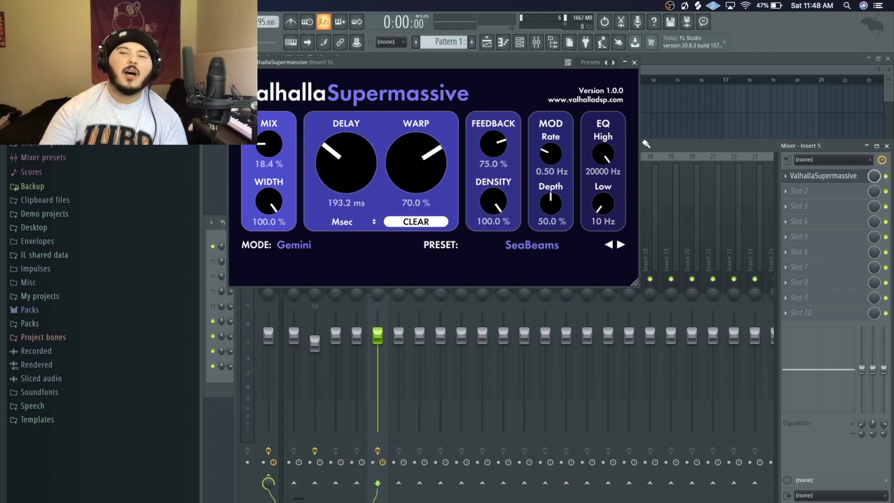
Step: Set the ValhallaSupermassive EQ Low cut to 400 Hz and close the plugin and mixer windows
{"action": "mouse_move", "coordinate": [603, 161]}
{"action": "left_mouse_down"}
{"action": "mouse_move", "coordinate": [603, 177]}
{"action": "mouse_move", "coordinate": [608, 149]}
{"action": "left_mouse_up"}
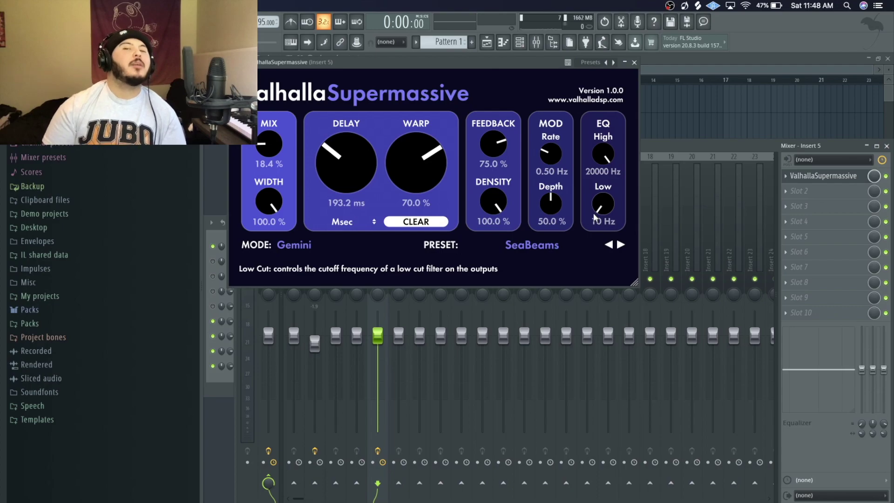
{"action": "scroll", "coordinate": [594, 217], "scroll_direction": "up", "scroll_amount": 5}
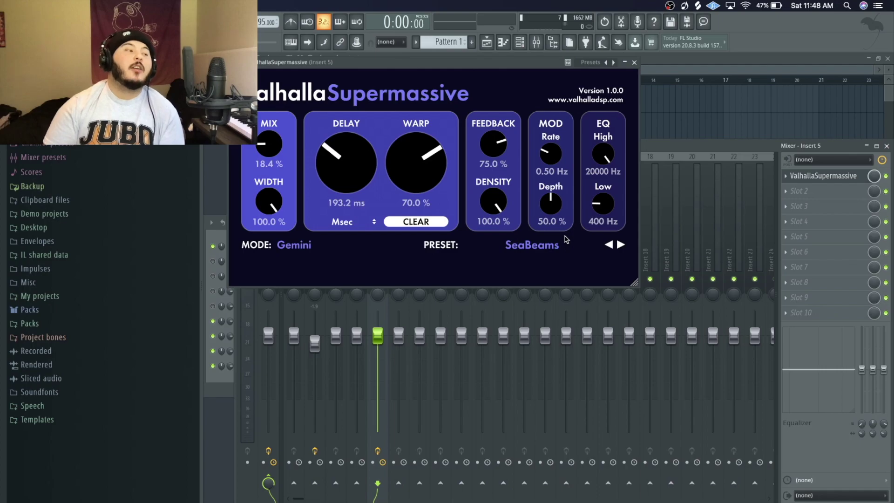
{"action": "left_click", "coordinate": [642, 60]}
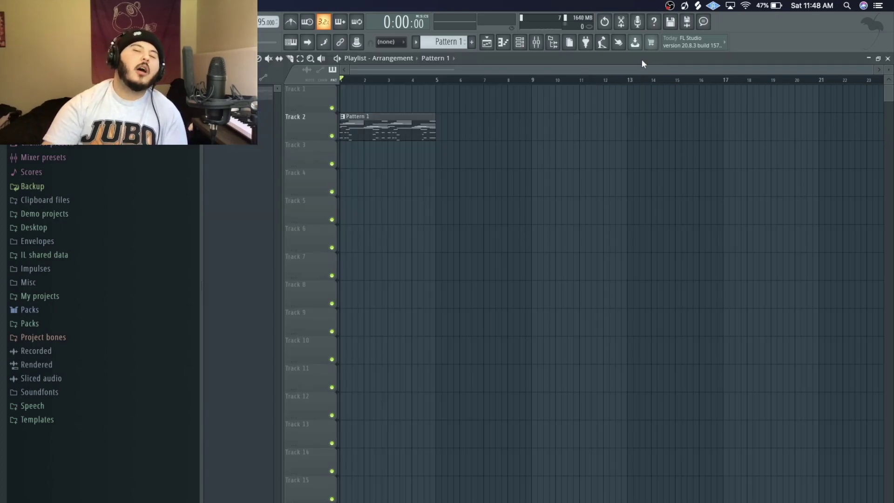